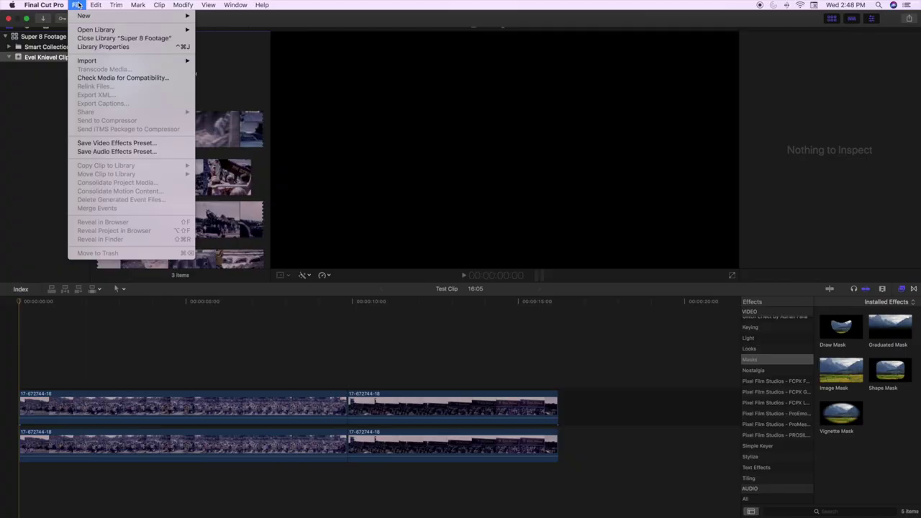
Create a project named 'Evel Knievel Super 8 Clip' with a custom 640 × 480 format
{"action": "mouse_move", "coordinate": [85, 16]}
{"action": "left_click", "coordinate": [216, 18]}
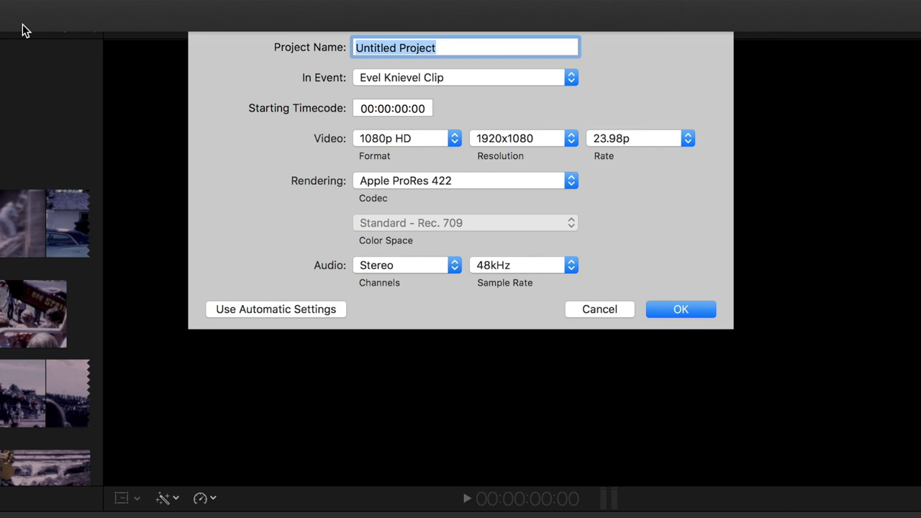
{"action": "type", "text": "Evel Knievel Super 8 Clip"}
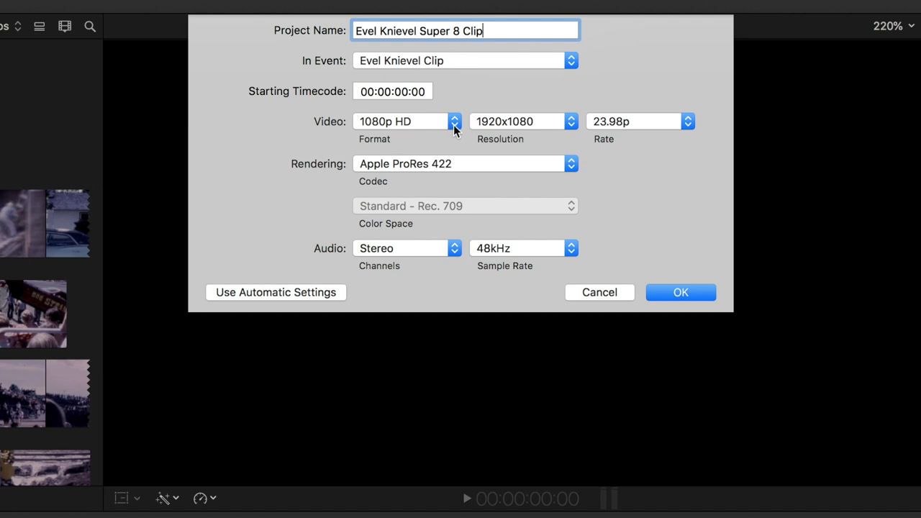
{"action": "left_click", "coordinate": [453, 125]}
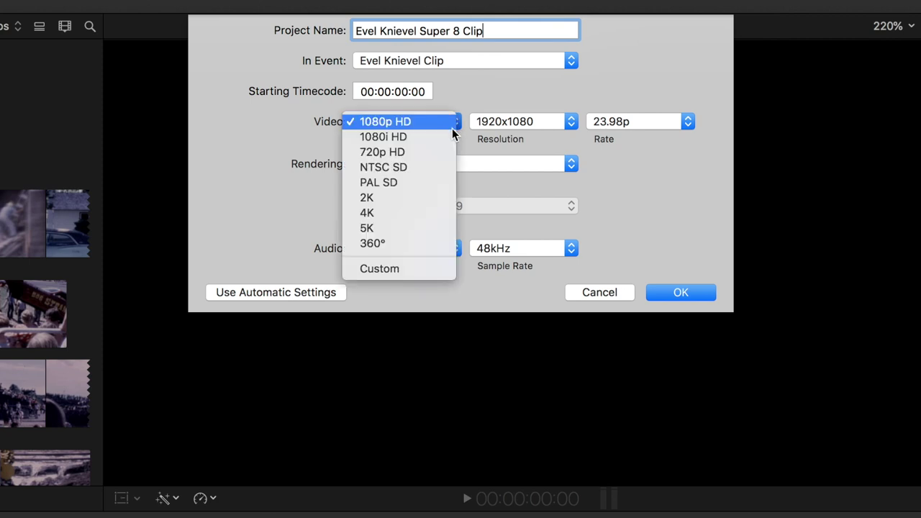
{"action": "left_click", "coordinate": [412, 268]}
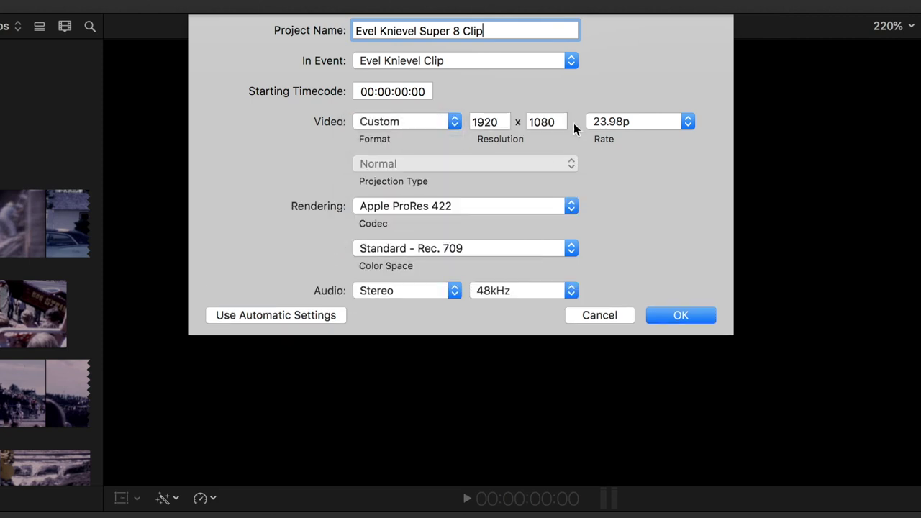
{"action": "double_click", "coordinate": [497, 121]}
{"action": "type", "text": "640"}
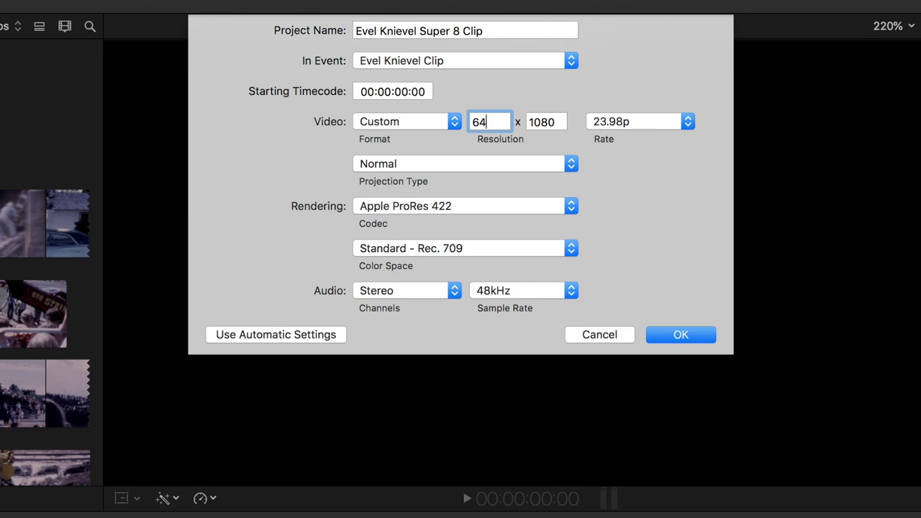
{"action": "key", "text": "Tab"}
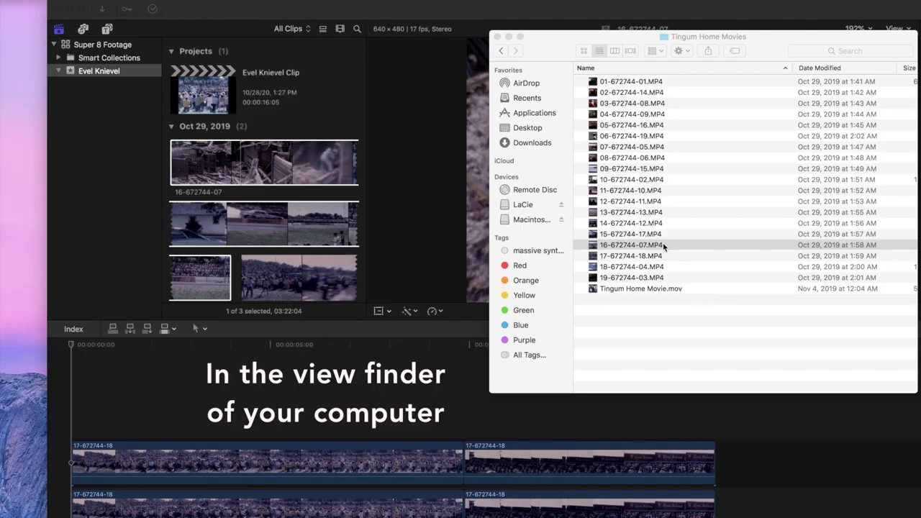
Show the Get Info details for 16-672744-07.MP4 to check its 640 × 480 size
{"action": "right_click", "coordinate": [662, 245]}
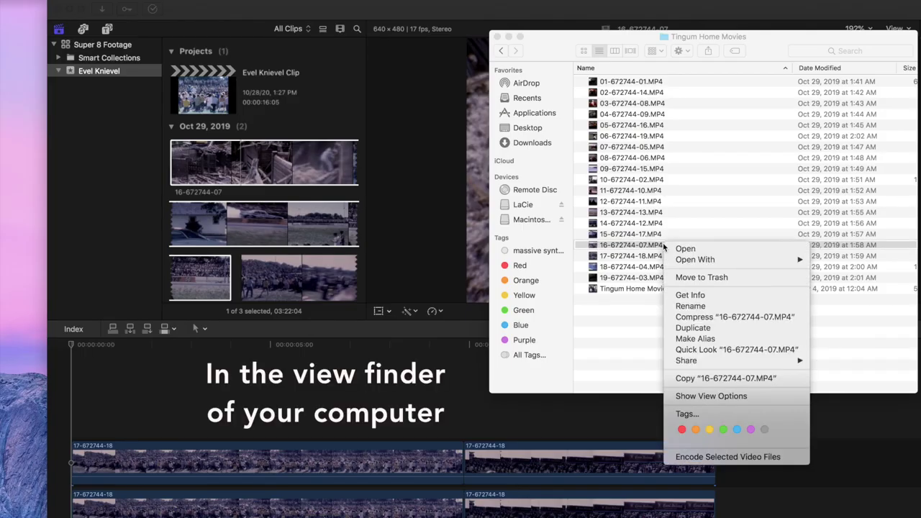
{"action": "left_click", "coordinate": [687, 295]}
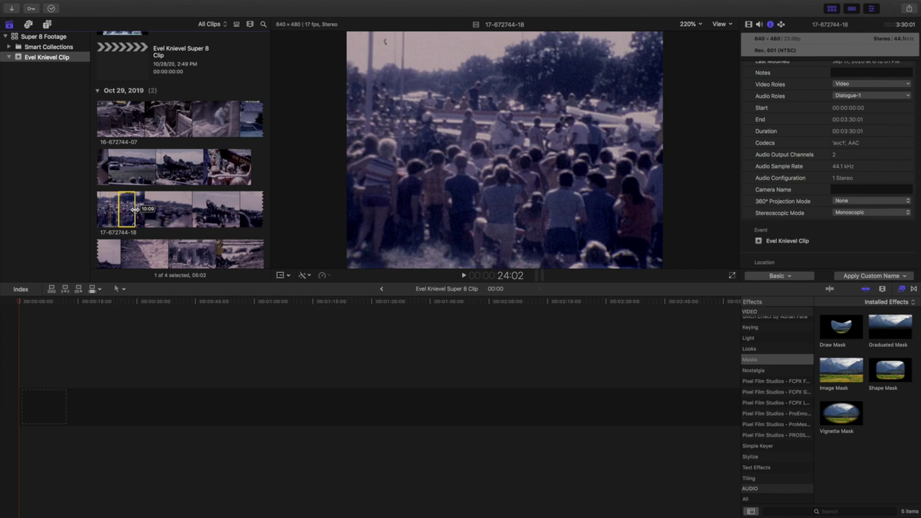
{"action": "left_click_drag", "start_coordinate": [127, 207], "coordinate": [16, 390]}
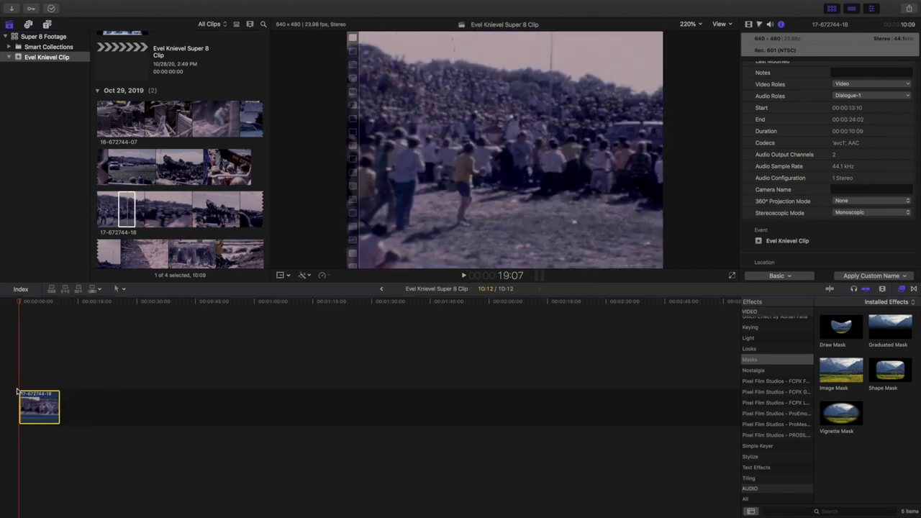
{"action": "left_click", "coordinate": [18, 361]}
{"action": "key", "text": "space"}
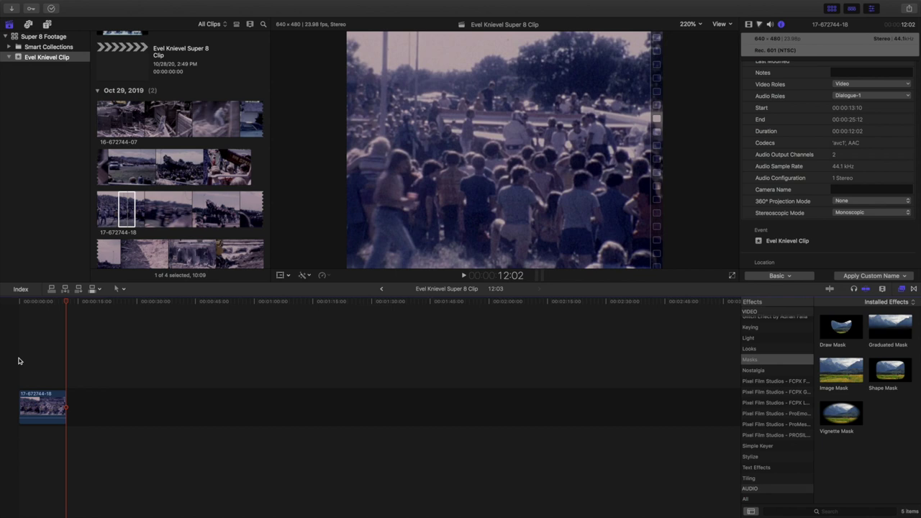
Park the playhead at the 10-second mark, nudging it frame by frame
{"action": "left_click", "coordinate": [56, 382]}
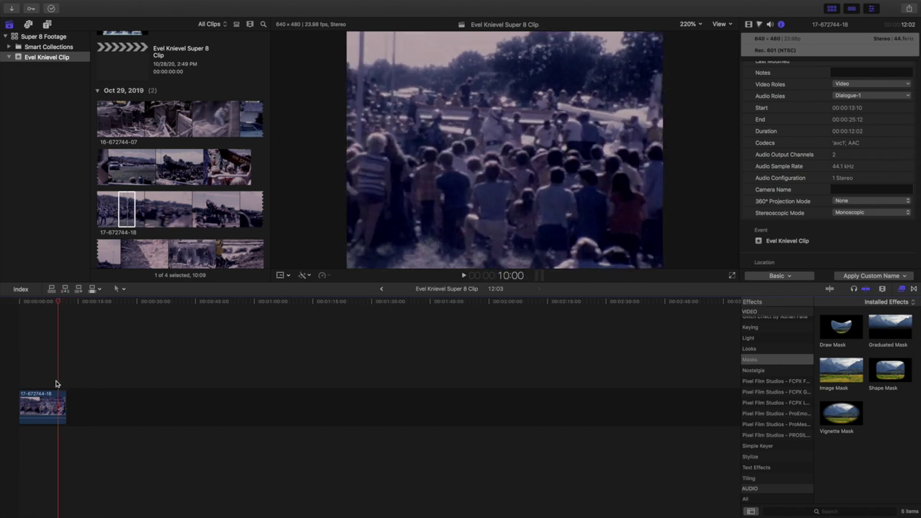
{"action": "key", "text": "Left"}
{"action": "key", "text": "Left"}
{"action": "key", "text": "Right"}
{"action": "key", "text": "Right"}
{"action": "key", "text": "Left"}
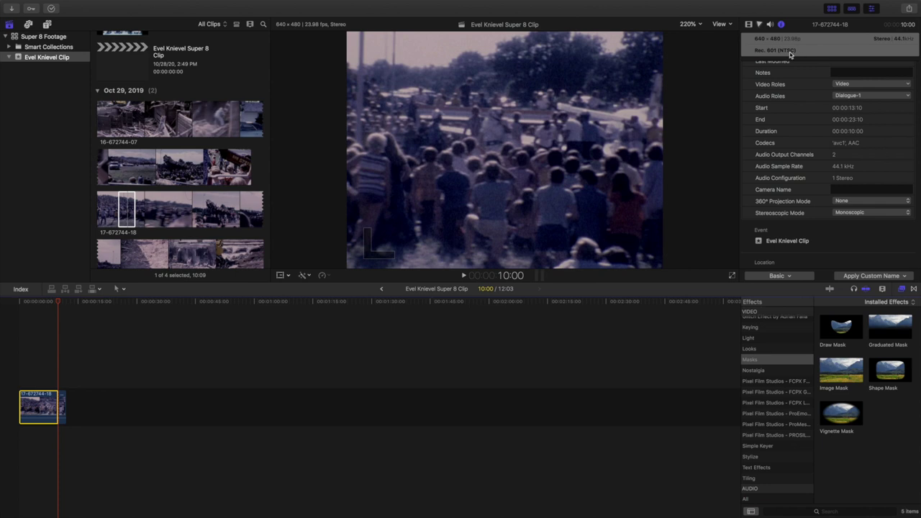
{"action": "left_click", "coordinate": [749, 25]}
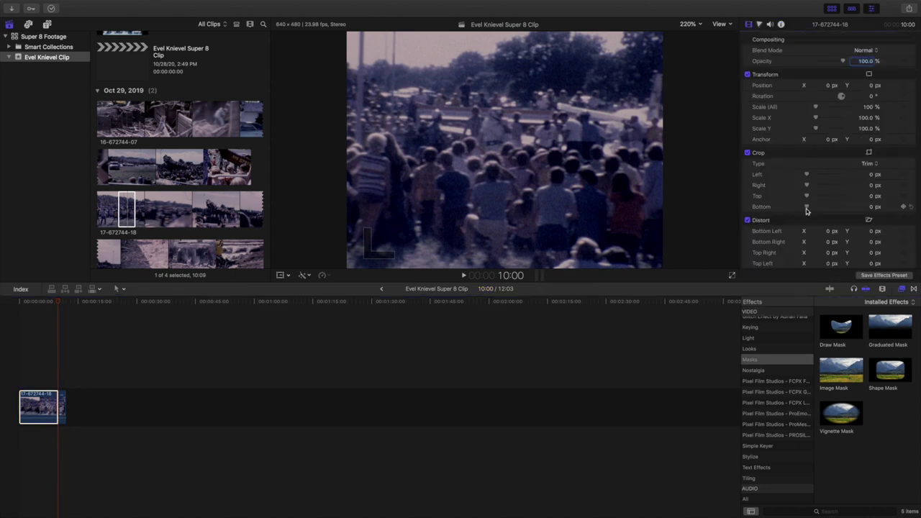
{"action": "scroll", "coordinate": [806, 208], "scroll_direction": "down", "scroll_amount": 3}
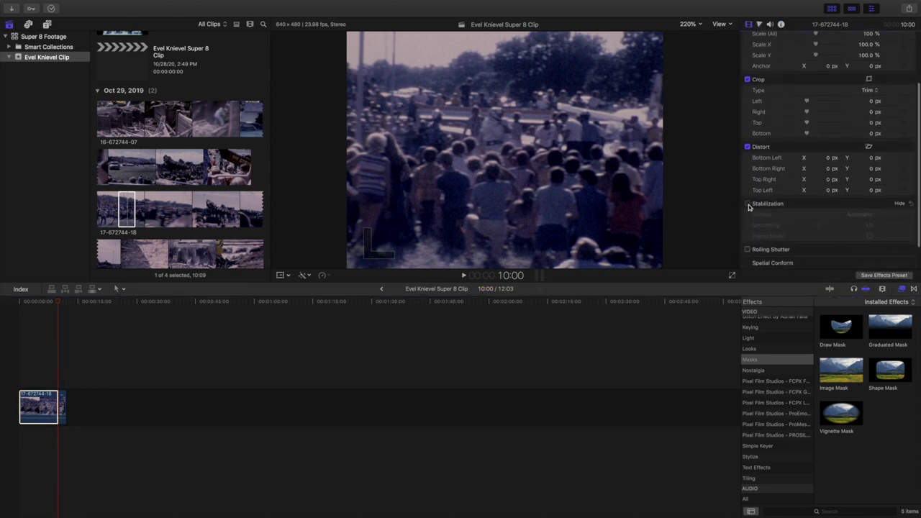
{"action": "left_click", "coordinate": [747, 204]}
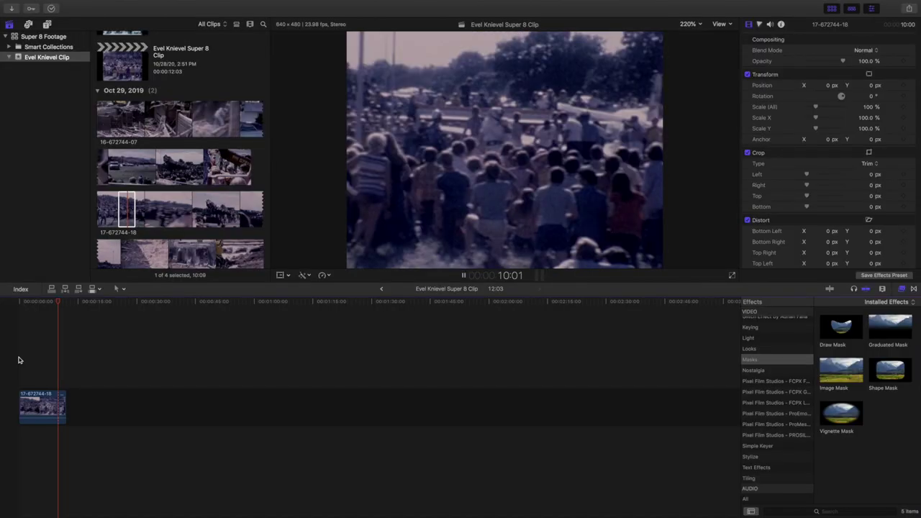
Select the clip and change its stabilization Method to InertiaCam
{"action": "left_click", "coordinate": [19, 360]}
{"action": "left_click", "coordinate": [39, 410]}
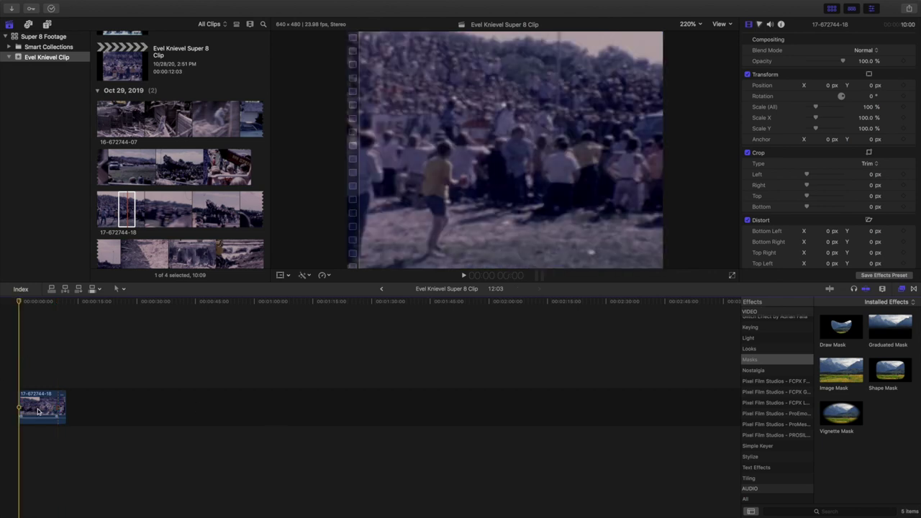
{"action": "scroll", "coordinate": [882, 208], "scroll_direction": "down", "scroll_amount": 5}
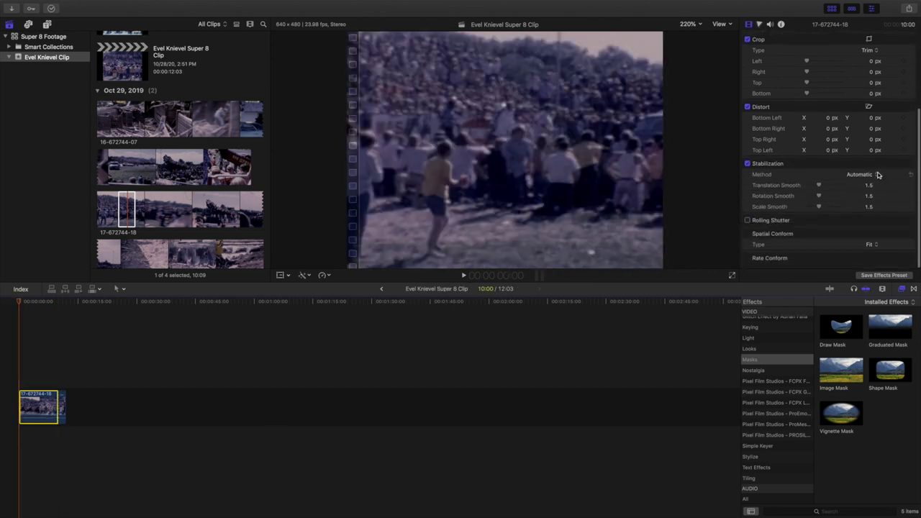
{"action": "left_click", "coordinate": [877, 175]}
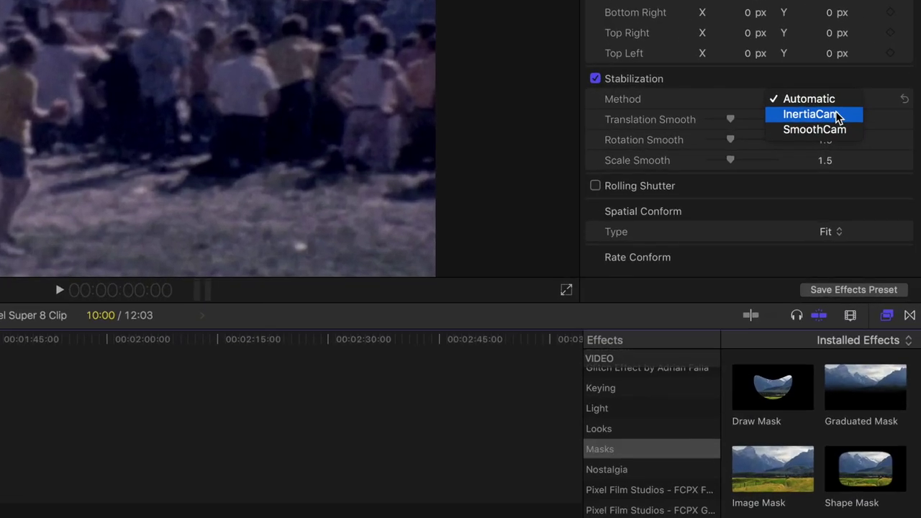
{"action": "left_click", "coordinate": [838, 115]}
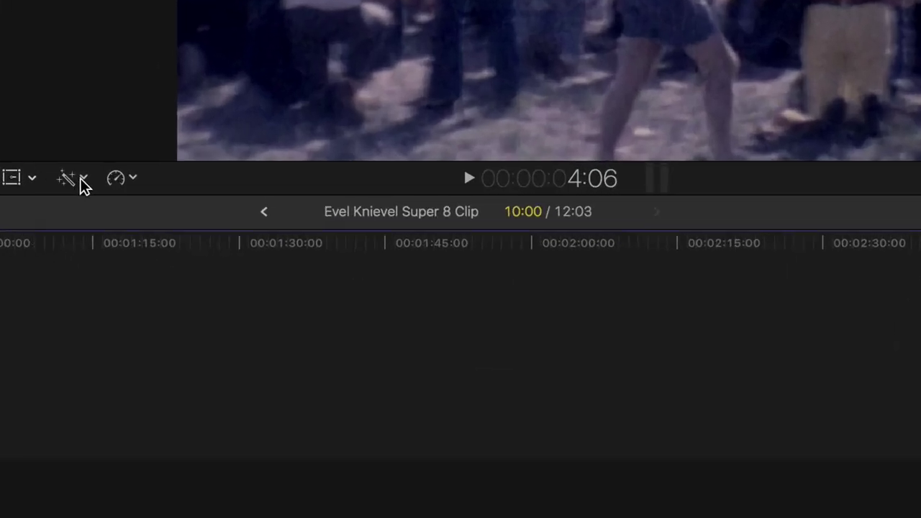
Apply automatic Balance Color to the clip from the enhancements menu
{"action": "left_click", "coordinate": [81, 182]}
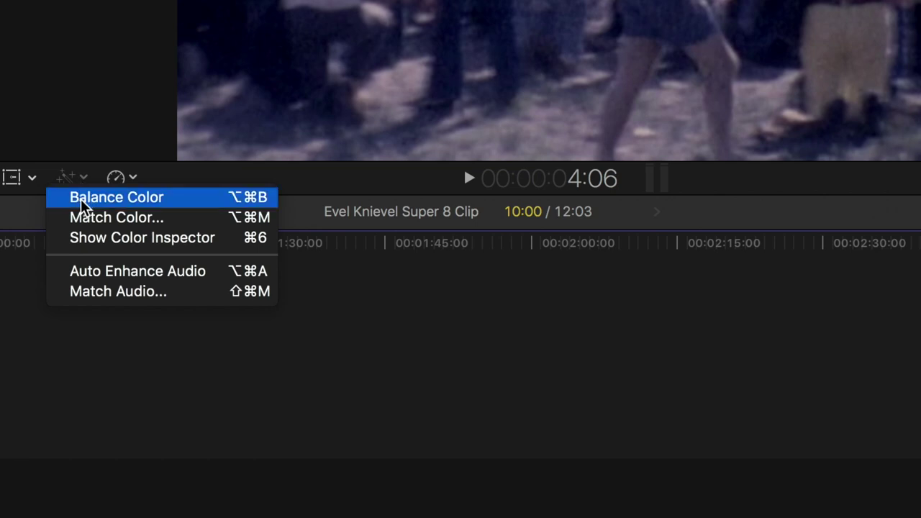
{"action": "left_click", "coordinate": [115, 197]}
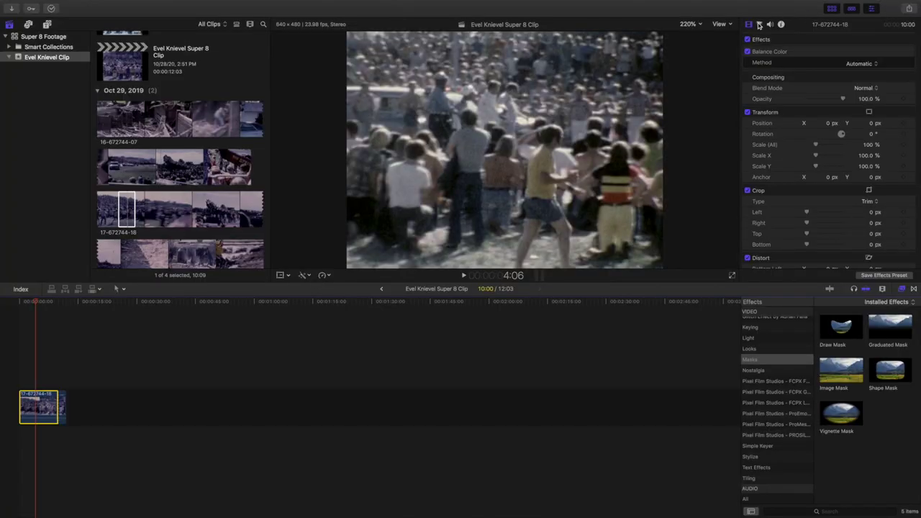
Show the Color Board's Exposure controls and a luma waveform beside a widened viewer
{"action": "left_click", "coordinate": [759, 24]}
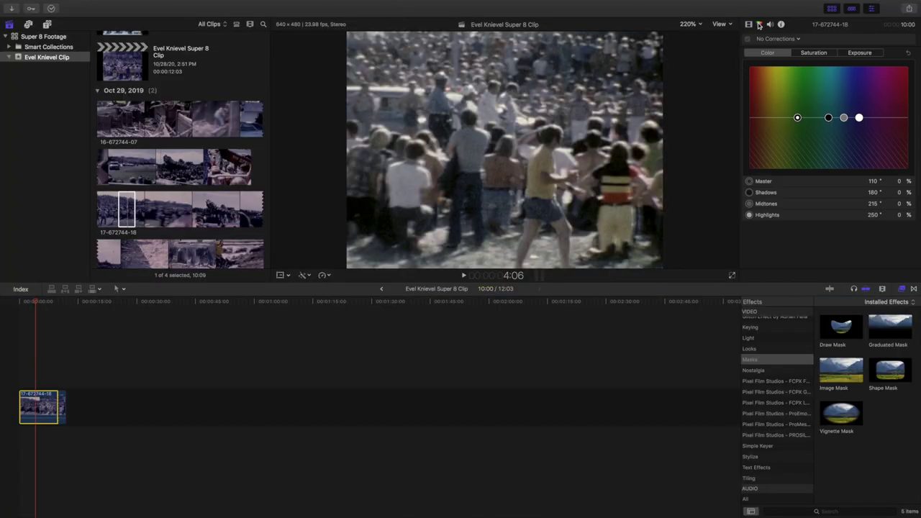
{"action": "left_click", "coordinate": [858, 54]}
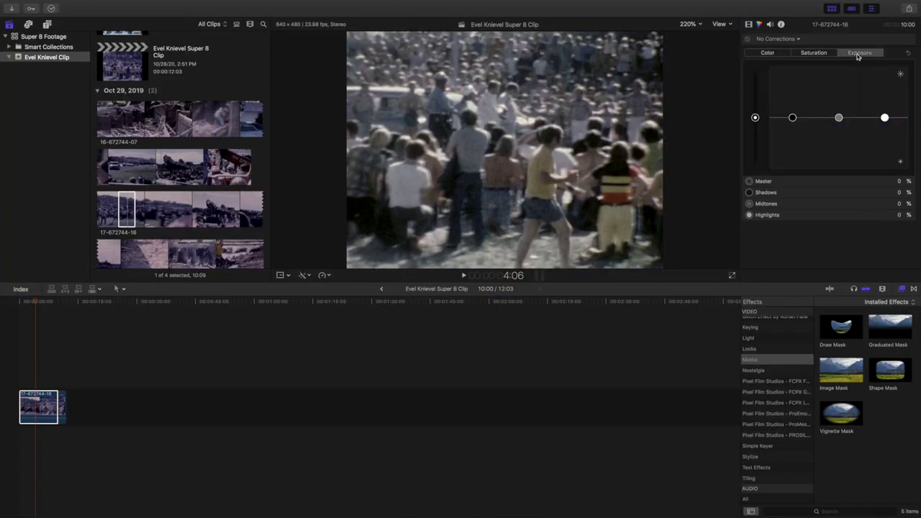
{"action": "left_click", "coordinate": [728, 26]}
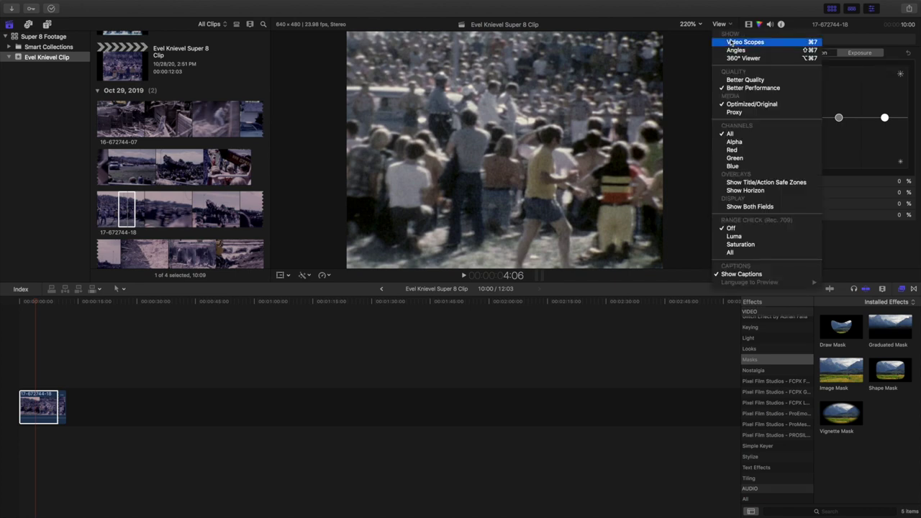
{"action": "left_click", "coordinate": [731, 43]}
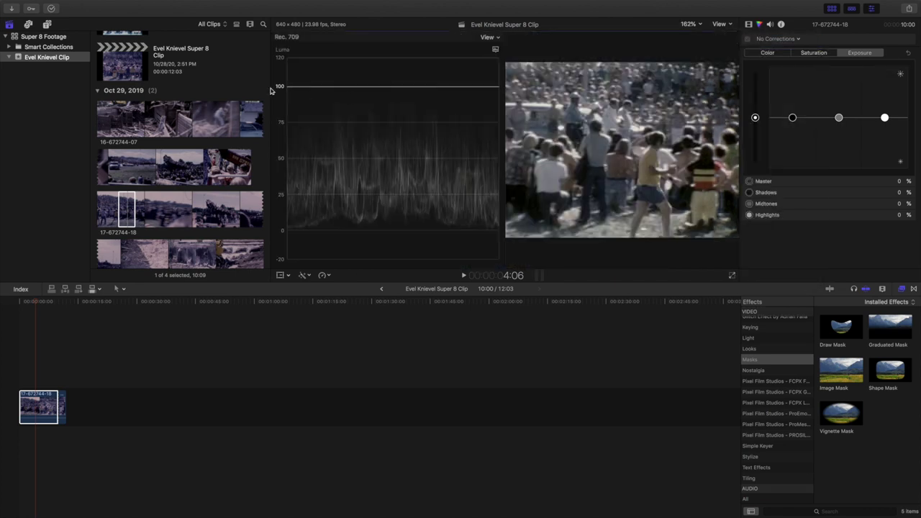
{"action": "left_click_drag", "start_coordinate": [272, 91], "coordinate": [172, 95]}
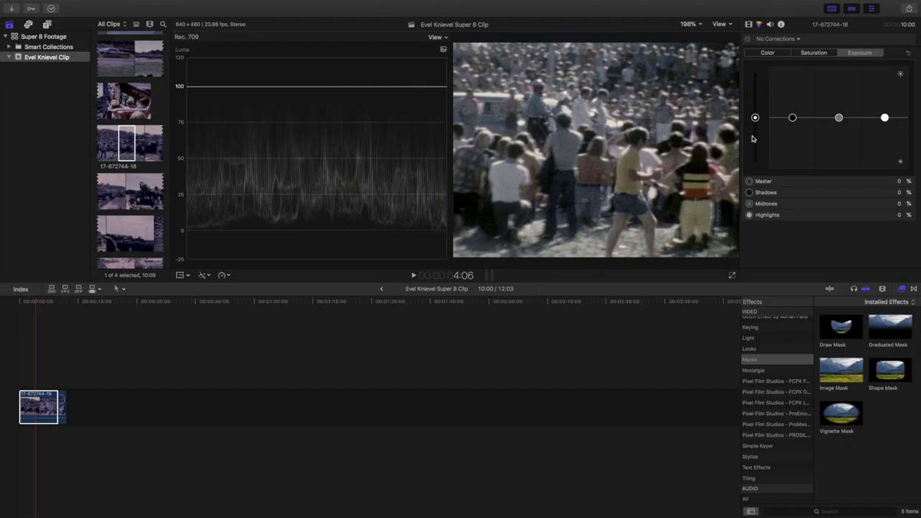
Lower Shadows exposure to -3% and play the clip from the start to review
{"action": "left_click", "coordinate": [822, 194]}
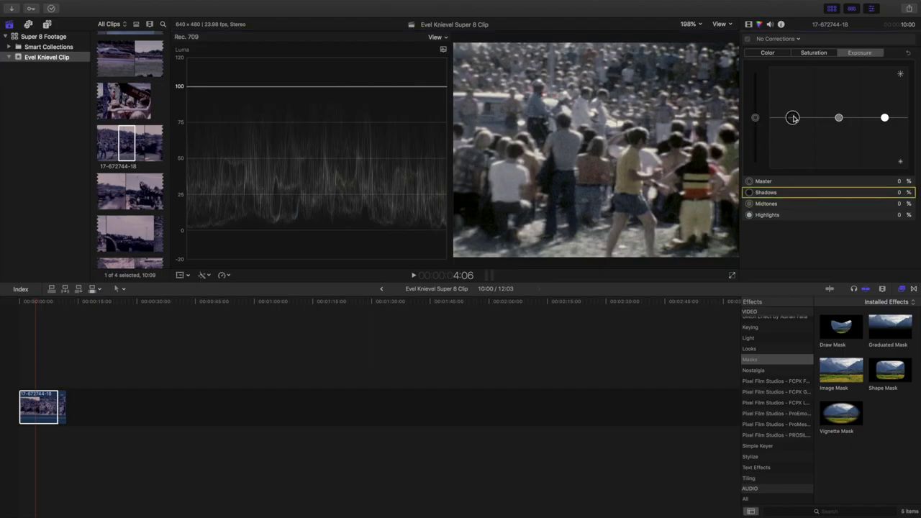
{"action": "left_click_drag", "start_coordinate": [793, 118], "coordinate": [793, 119]}
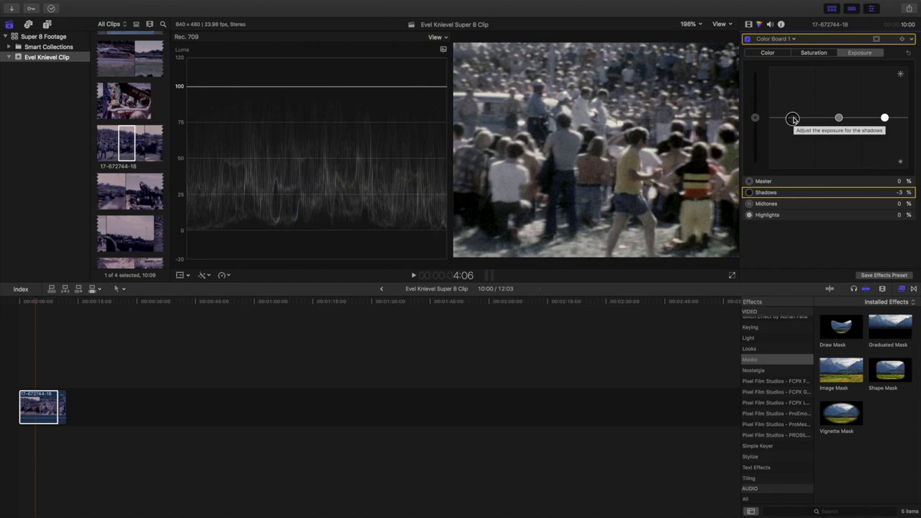
{"action": "left_click", "coordinate": [18, 379]}
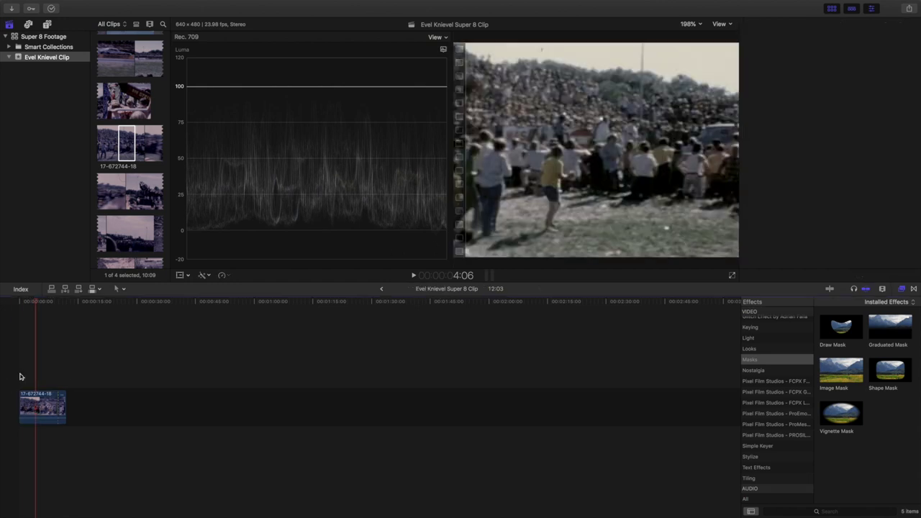
{"action": "key", "text": "space"}
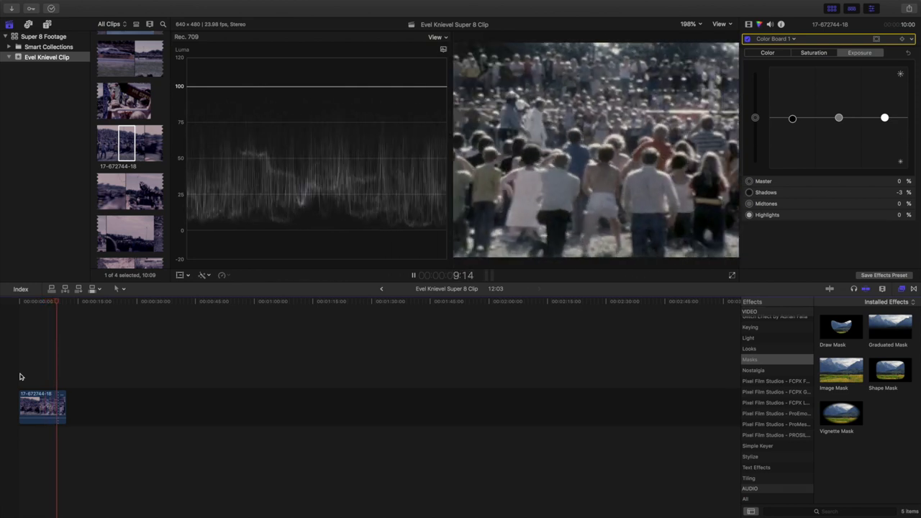
{"action": "left_click", "coordinate": [40, 405]}
Raise Highlights exposure to 25% and replay the brightened clip
{"action": "left_click", "coordinate": [40, 405]}
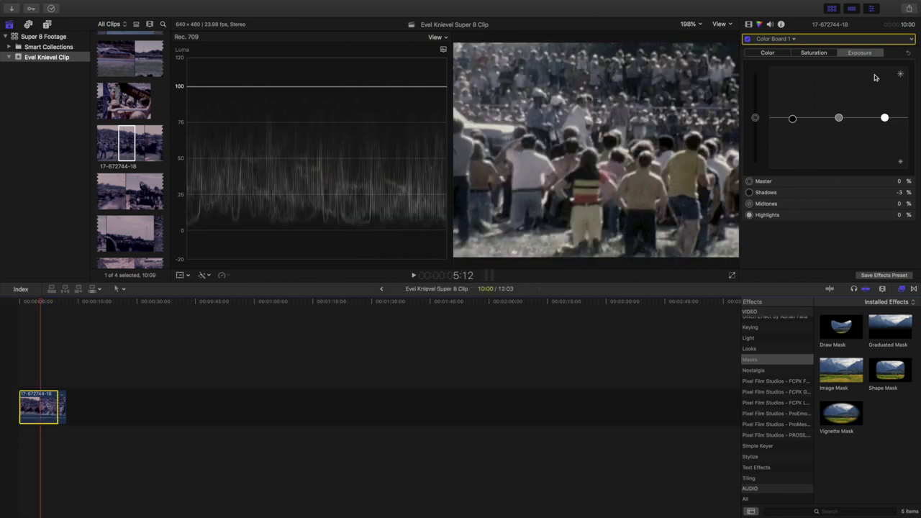
{"action": "mouse_move", "coordinate": [885, 119]}
{"action": "left_mouse_down"}
{"action": "mouse_move", "coordinate": [884, 66]}
{"action": "mouse_move", "coordinate": [884, 105]}
{"action": "left_mouse_up"}
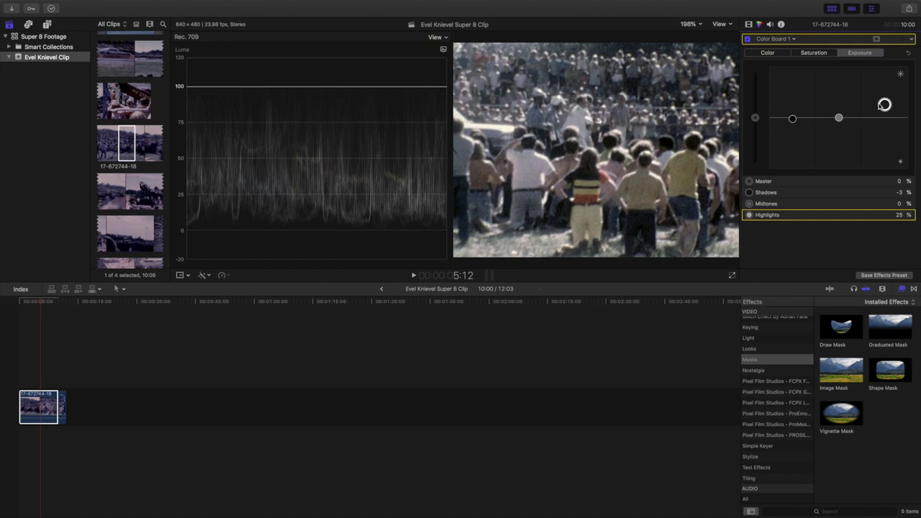
{"action": "left_click", "coordinate": [19, 376]}
{"action": "key", "text": "space"}
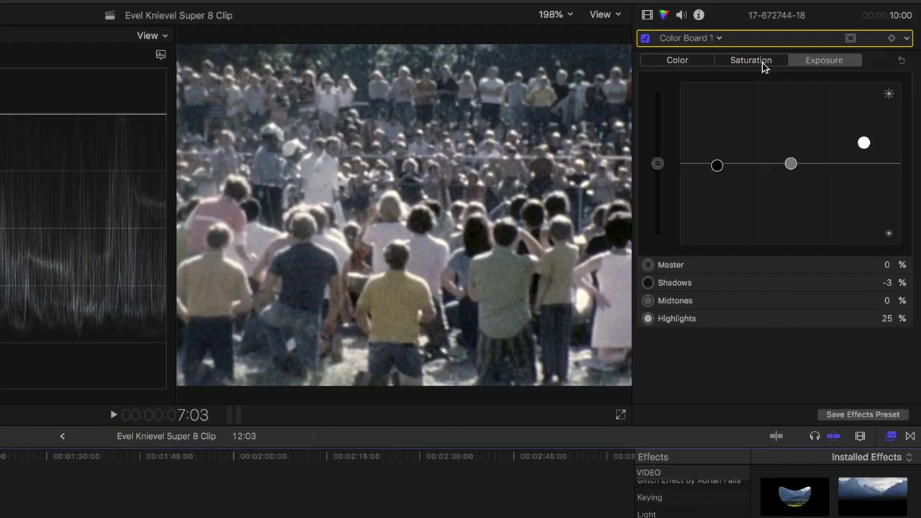
Boost the Master saturation to 65% in the Color Board's Saturation controls
{"action": "left_click", "coordinate": [824, 54]}
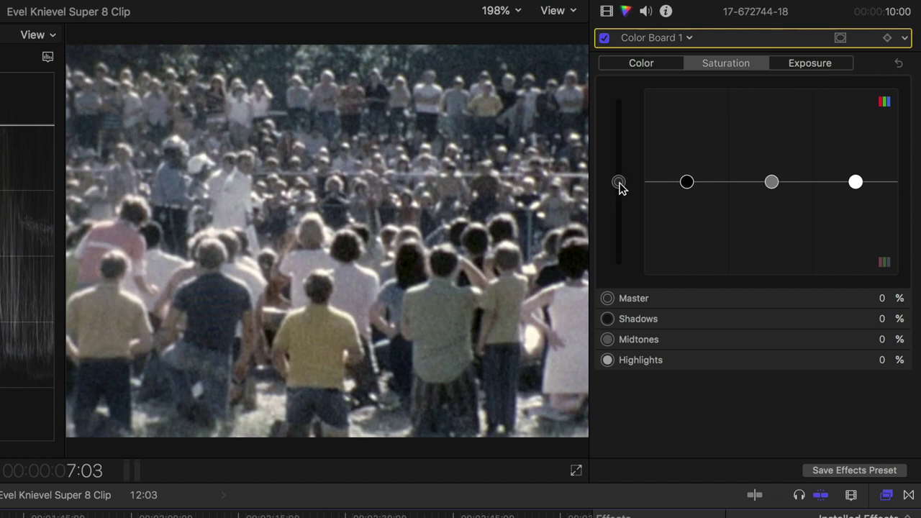
{"action": "left_click_drag", "start_coordinate": [621, 186], "coordinate": [622, 126]}
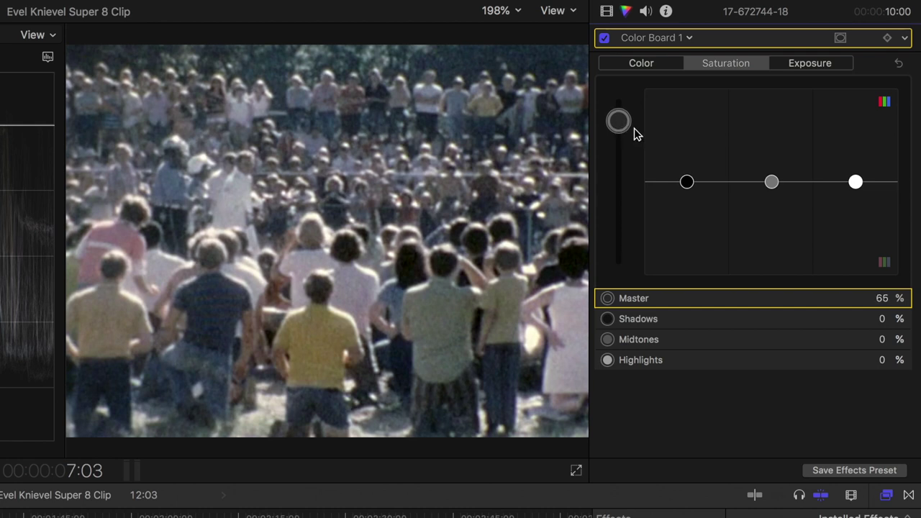
{"action": "mouse_move", "coordinate": [621, 123]}
{"action": "left_mouse_down"}
{"action": "mouse_move", "coordinate": [621, 88]}
{"action": "mouse_move", "coordinate": [611, 124]}
{"action": "left_mouse_up"}
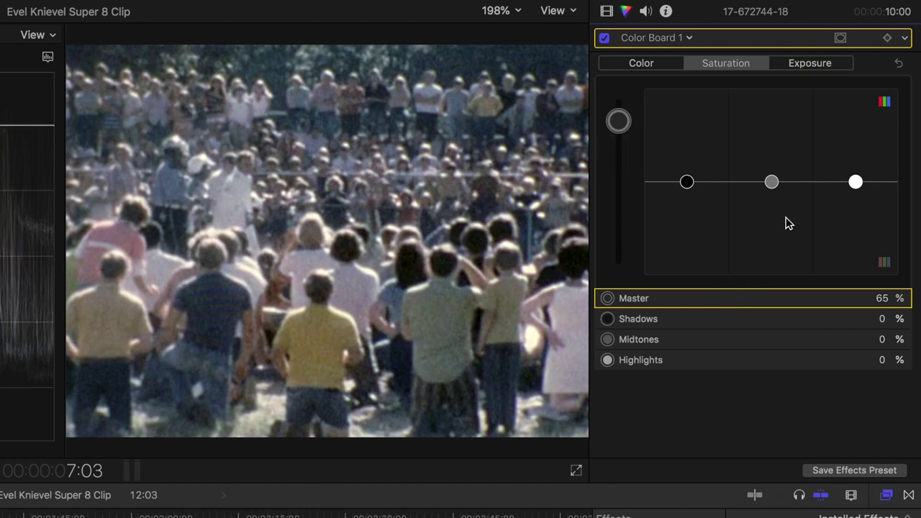
Raise Midtones saturation to 50% and stop playback
{"action": "left_click", "coordinate": [772, 184]}
{"action": "left_click_drag", "start_coordinate": [773, 185], "coordinate": [772, 139]}
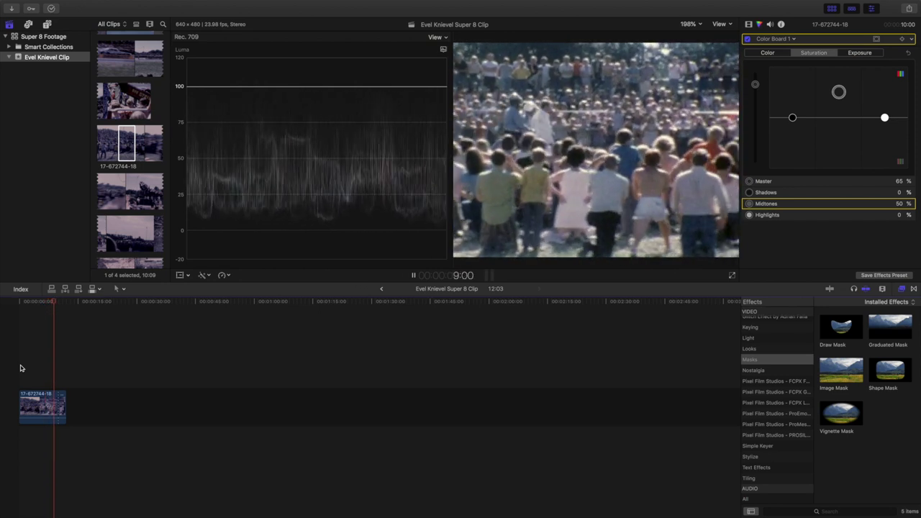
{"action": "key", "text": "space"}
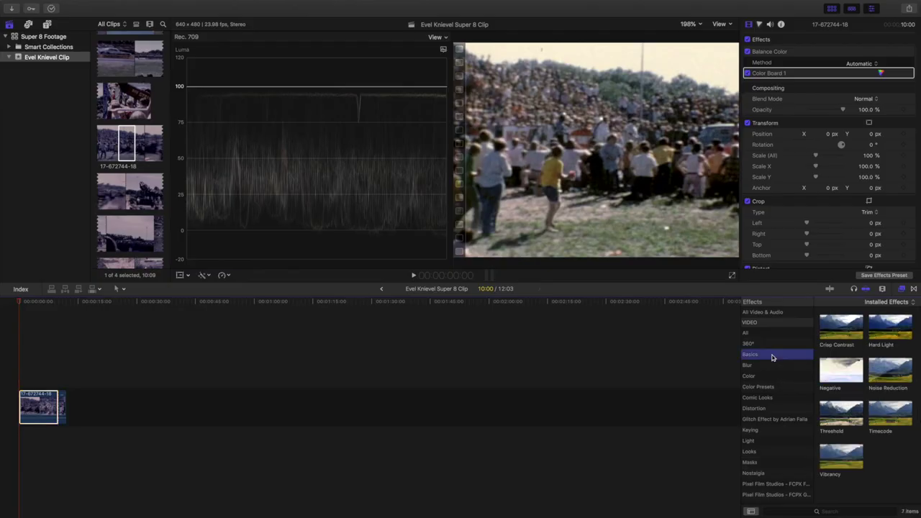
{"action": "left_click", "coordinate": [888, 372]}
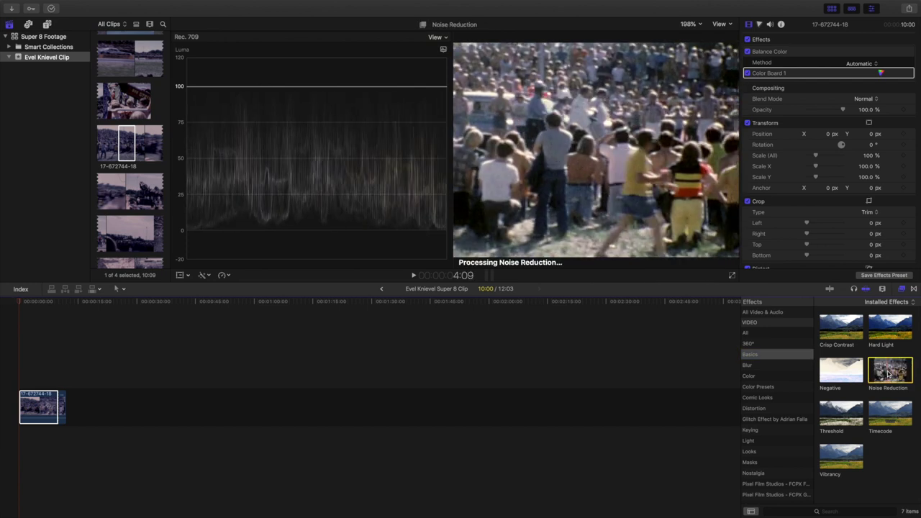
{"action": "left_click_drag", "start_coordinate": [888, 372], "coordinate": [42, 407]}
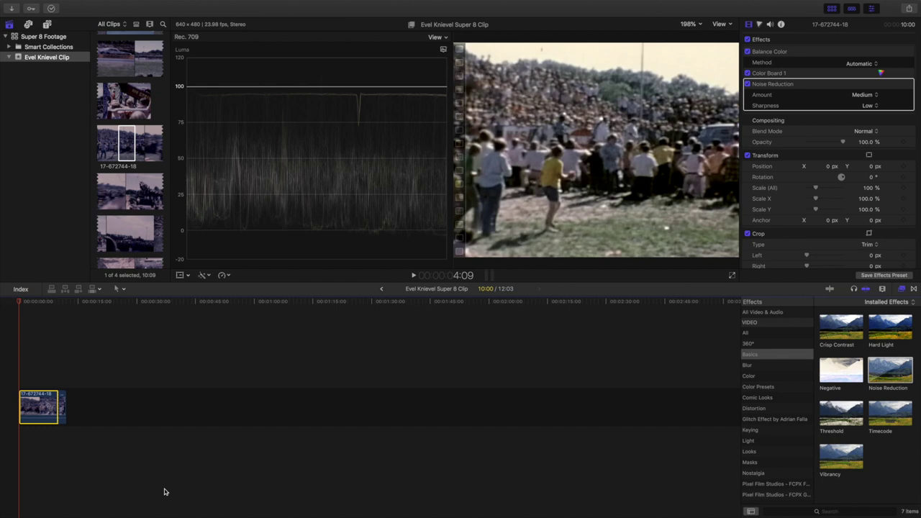
{"action": "key", "text": "super+7"}
{"action": "key", "text": "space"}
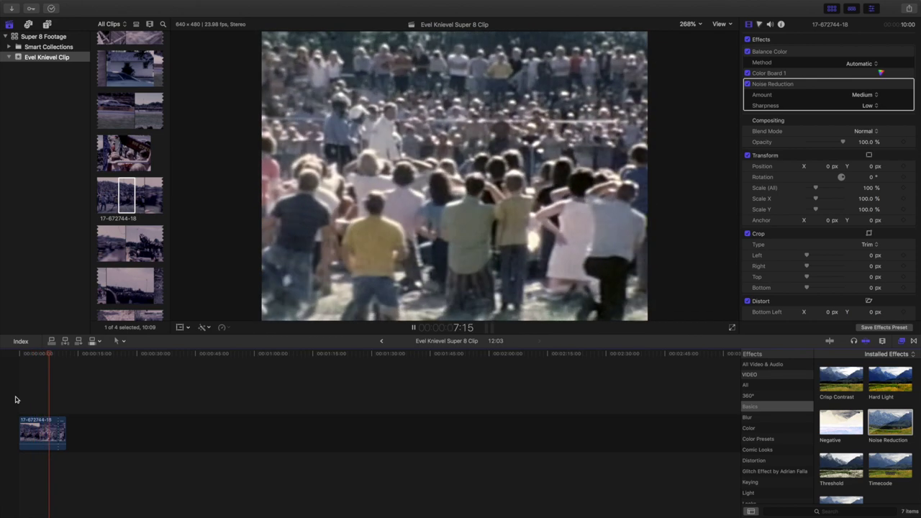
{"action": "left_click", "coordinate": [871, 105]}
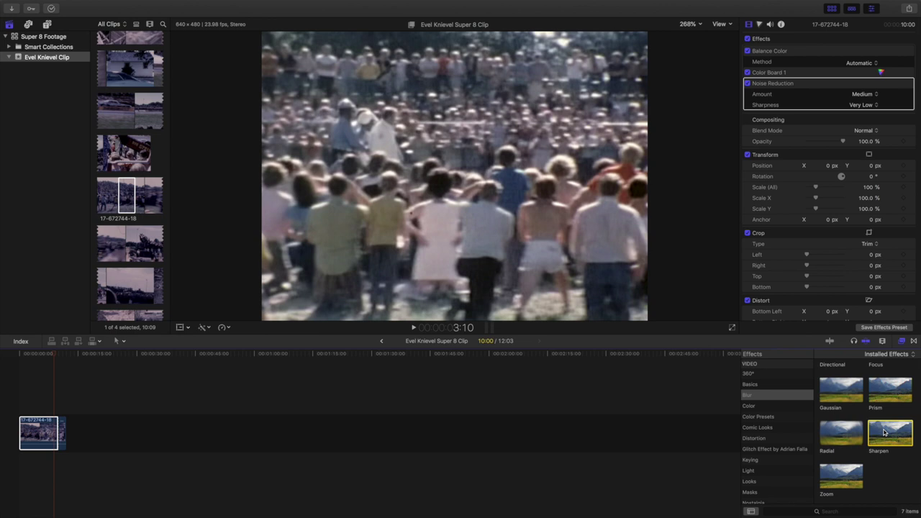
{"action": "left_click_drag", "start_coordinate": [884, 431], "coordinate": [40, 436]}
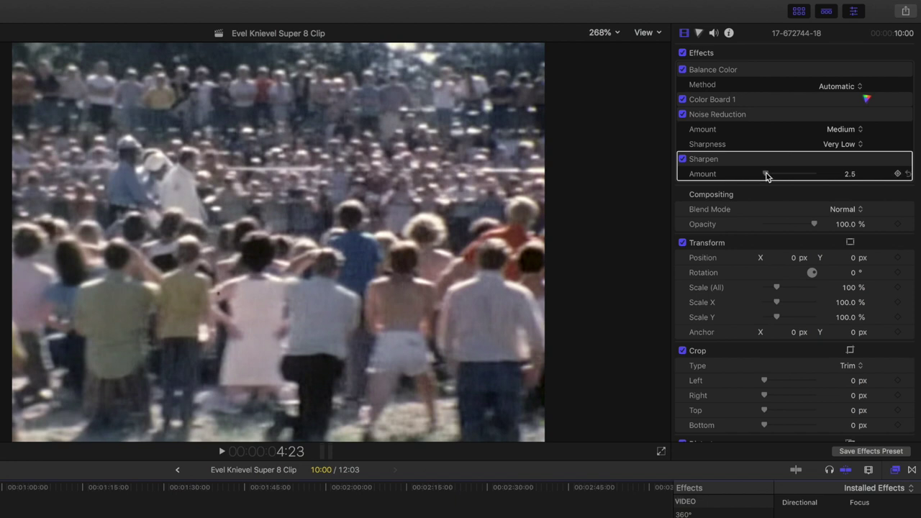
{"action": "left_click_drag", "start_coordinate": [766, 176], "coordinate": [768, 177]}
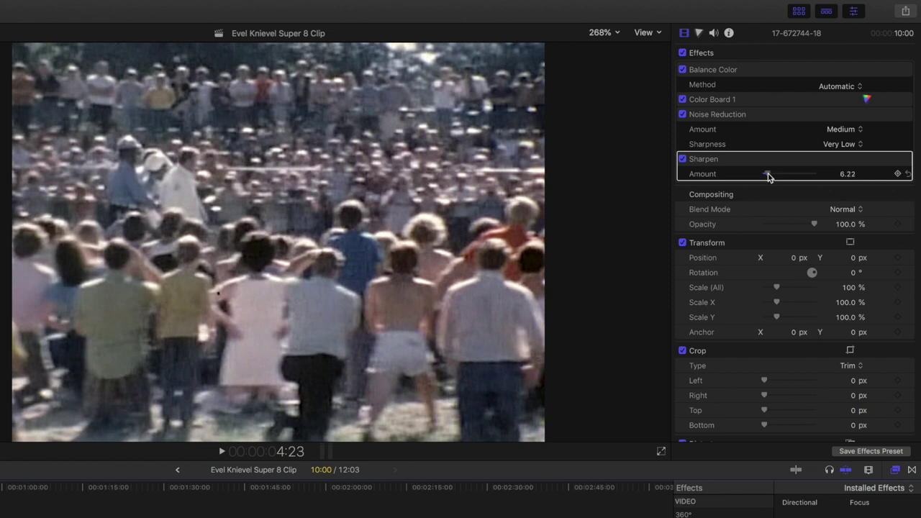
{"action": "left_click_drag", "start_coordinate": [768, 177], "coordinate": [768, 177]}
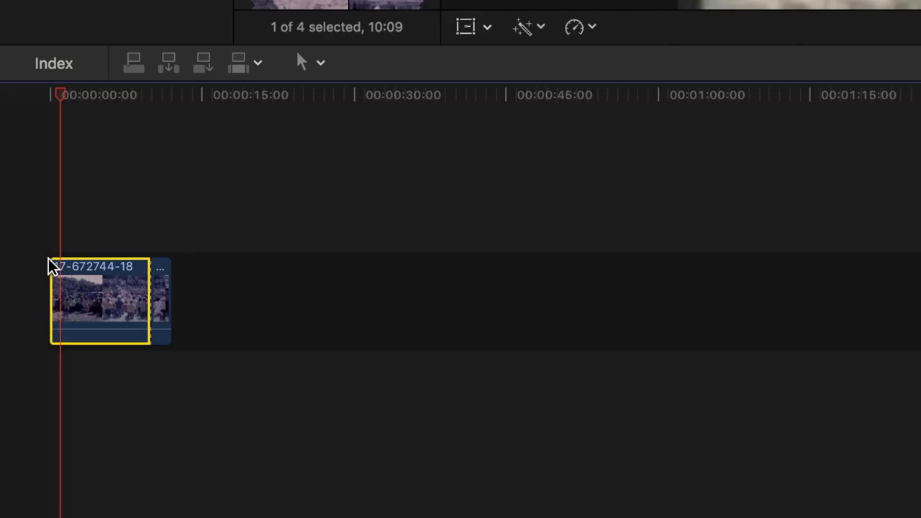
Paste a duplicate of the clip at its start and move it to a connected lane below
{"action": "left_click", "coordinate": [51, 295]}
{"action": "key", "text": "super+v"}
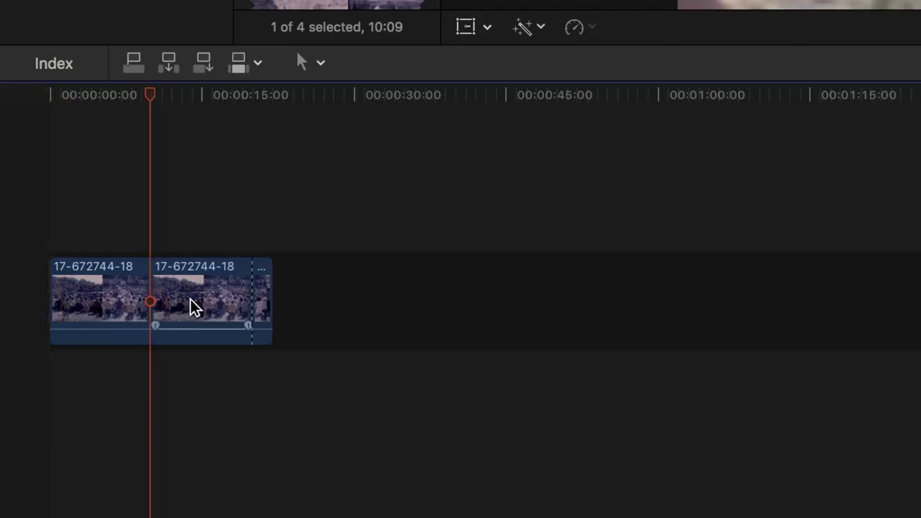
{"action": "left_click_drag", "start_coordinate": [192, 306], "coordinate": [84, 388]}
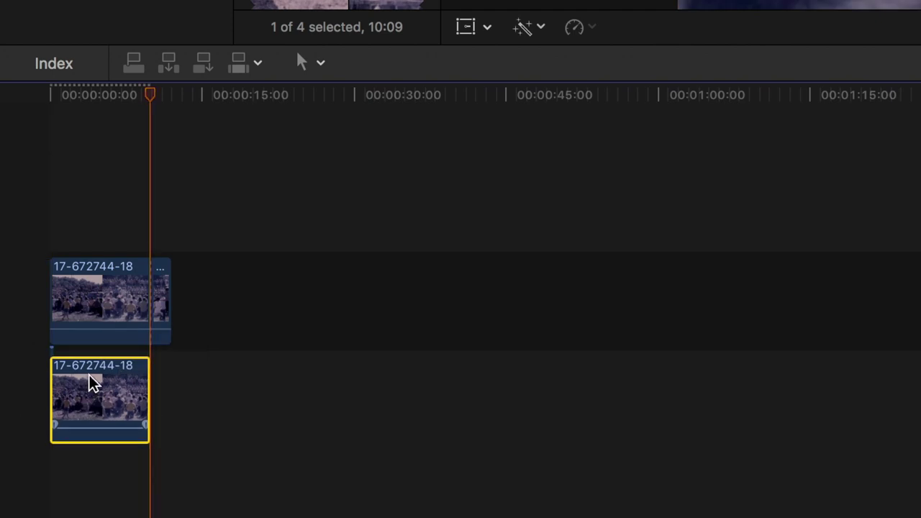
Step to the frame showing the speck and add a Draw Mask to the top clip
{"action": "key", "text": "Right"}
{"action": "key", "text": "Right"}
{"action": "key", "text": "Right"}
{"action": "key", "text": "Right"}
{"action": "key", "text": "Right"}
{"action": "key", "text": "Right"}
{"action": "key", "text": "Right"}
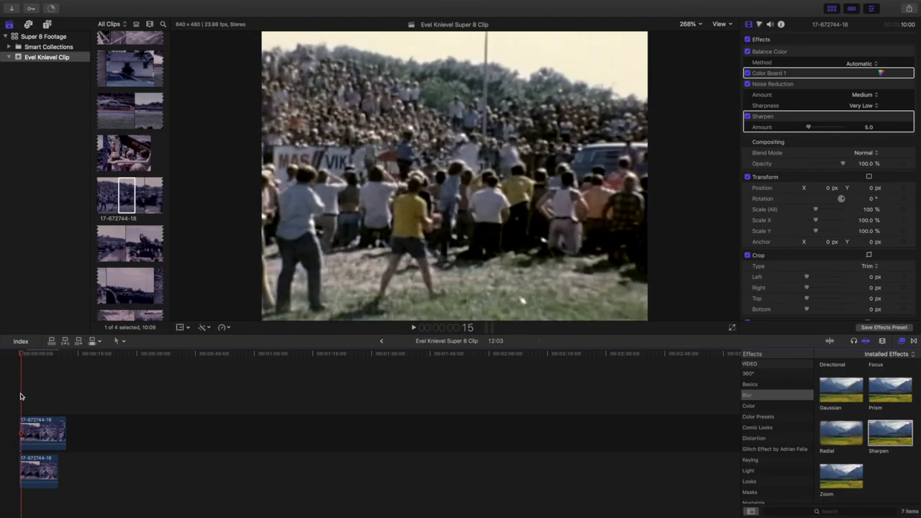
{"action": "key", "text": "Left"}
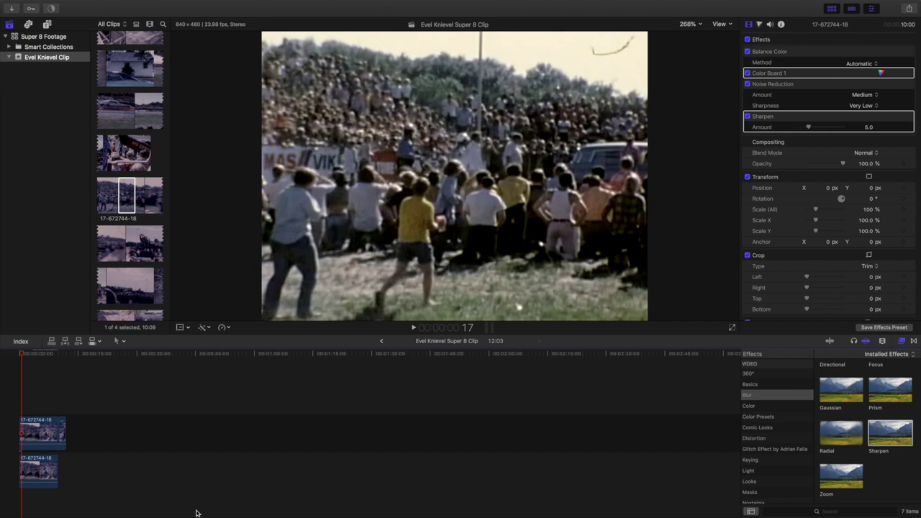
{"action": "scroll", "coordinate": [778, 476], "scroll_direction": "down", "scroll_amount": 3}
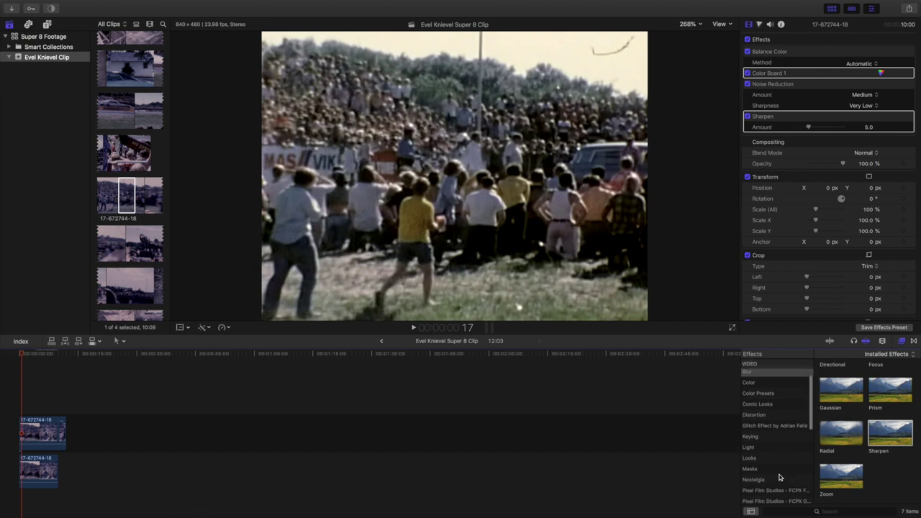
{"action": "left_click", "coordinate": [761, 462]}
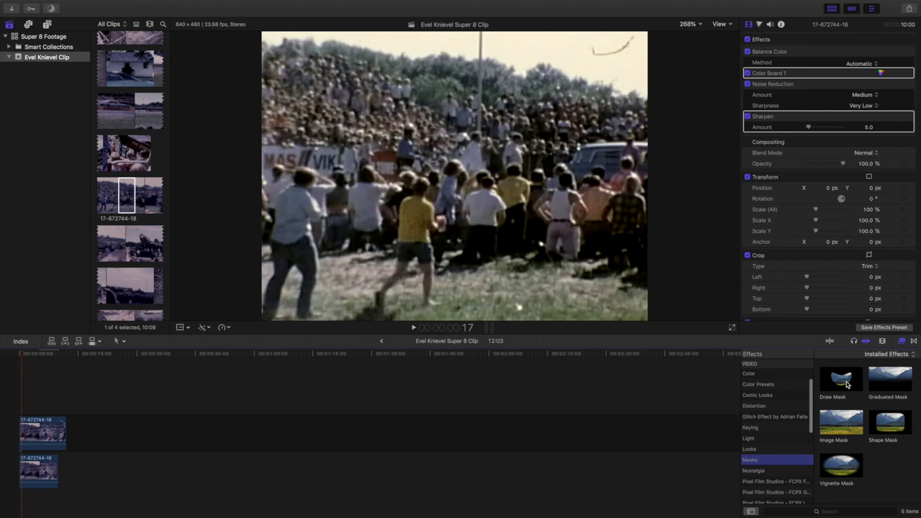
{"action": "left_click_drag", "start_coordinate": [846, 385], "coordinate": [36, 428]}
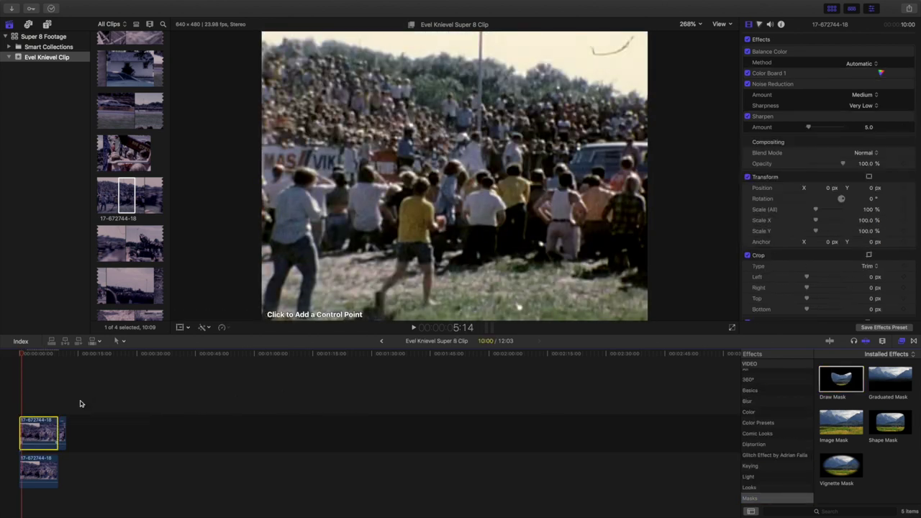
Outline the speck in the upper-right sky with a closed mask shape
{"action": "left_click", "coordinate": [592, 43]}
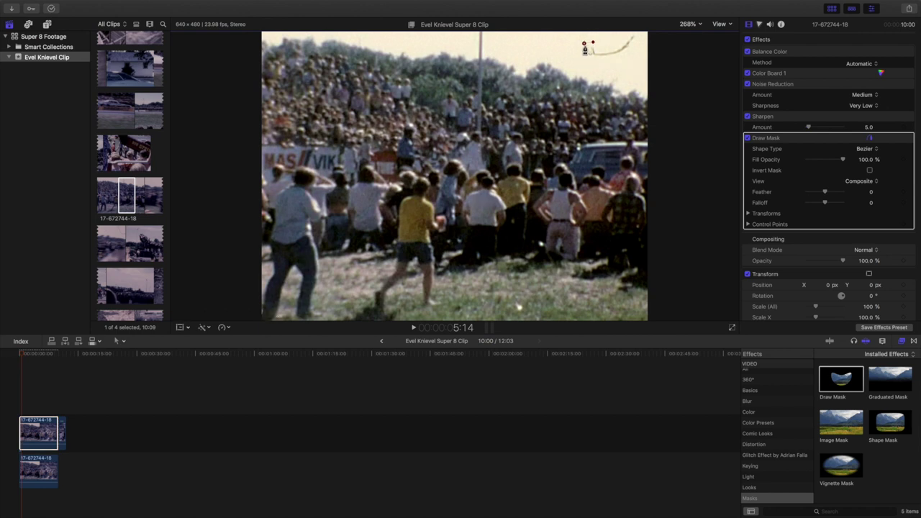
{"action": "left_click", "coordinate": [587, 55]}
{"action": "left_click", "coordinate": [600, 60]}
{"action": "left_click", "coordinate": [625, 55]}
{"action": "left_click", "coordinate": [638, 35]}
{"action": "left_click", "coordinate": [626, 34]}
{"action": "left_click", "coordinate": [614, 44]}
{"action": "left_click", "coordinate": [591, 42]}
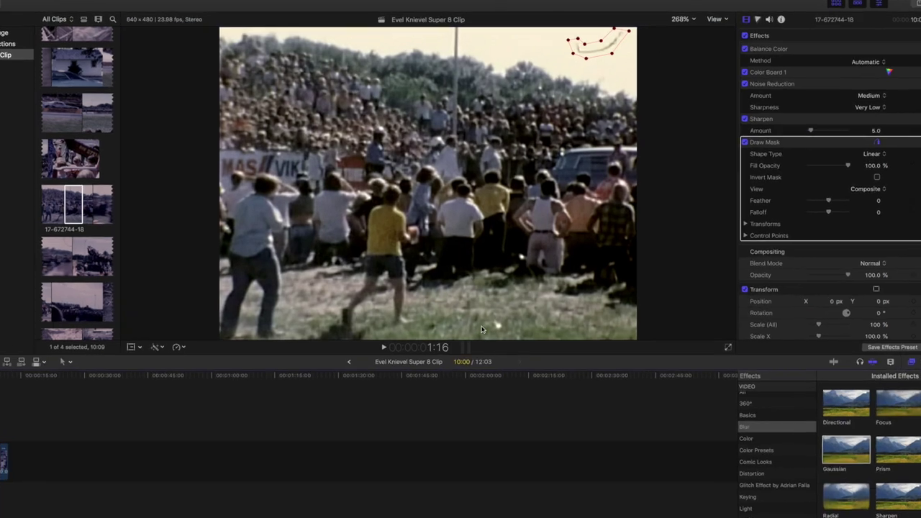
Invert the Draw Mask and apply a Gaussian Blur to the lower duplicate clip
{"action": "left_click", "coordinate": [876, 177]}
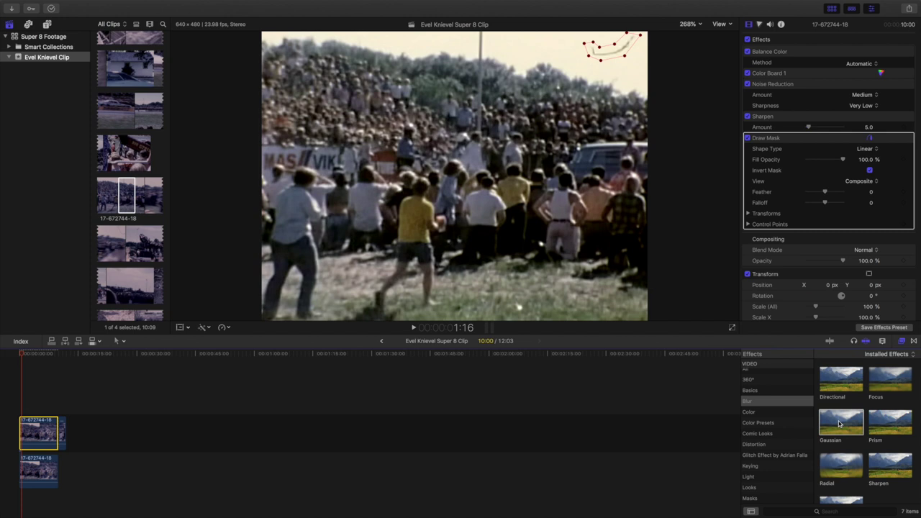
{"action": "left_click_drag", "start_coordinate": [839, 423], "coordinate": [38, 469]}
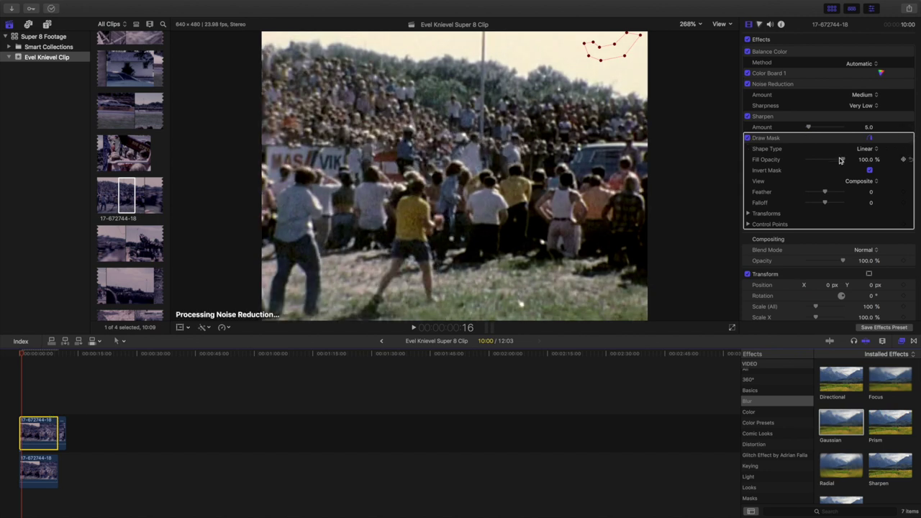
Keyframe mask Fill Opacity at 0% on frame 16, 100% on frames 17–18, and 0% on frame 19
{"action": "left_click_drag", "start_coordinate": [839, 159], "coordinate": [800, 162]}
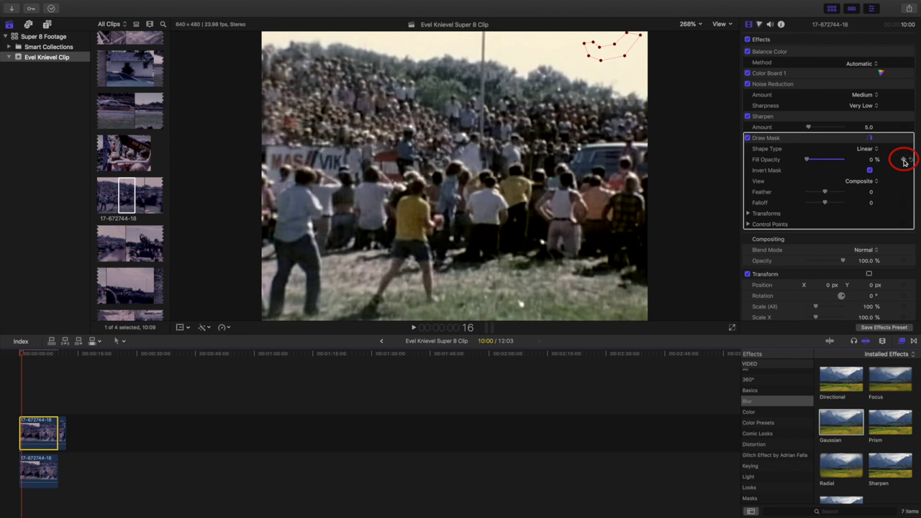
{"action": "key", "text": "Right"}
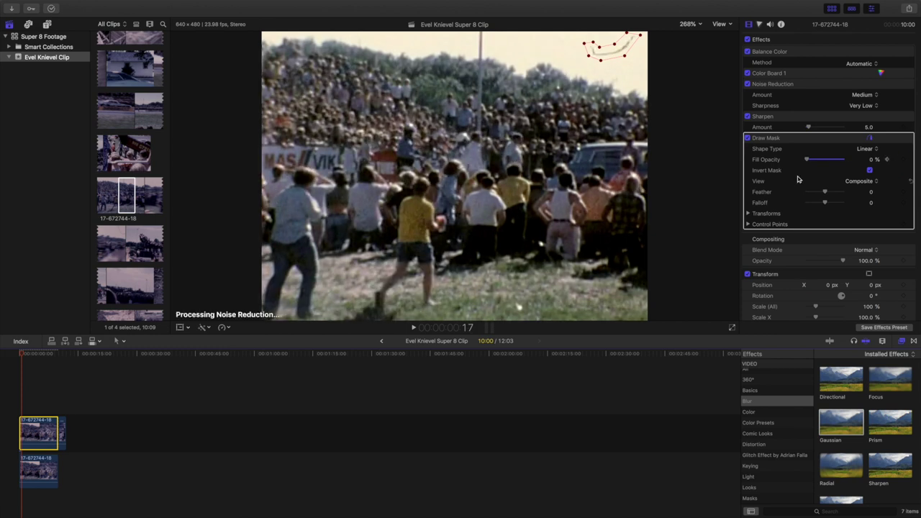
{"action": "left_click_drag", "start_coordinate": [806, 161], "coordinate": [854, 160]}
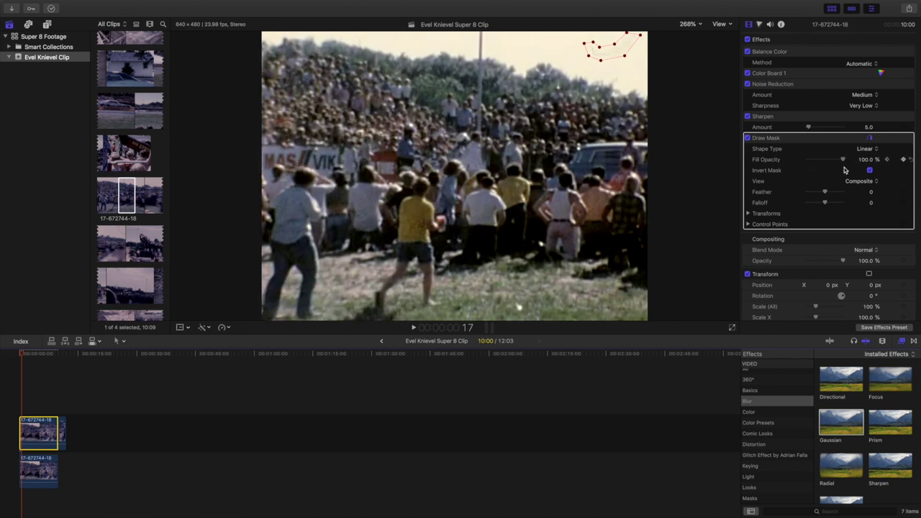
{"action": "key", "text": "Right"}
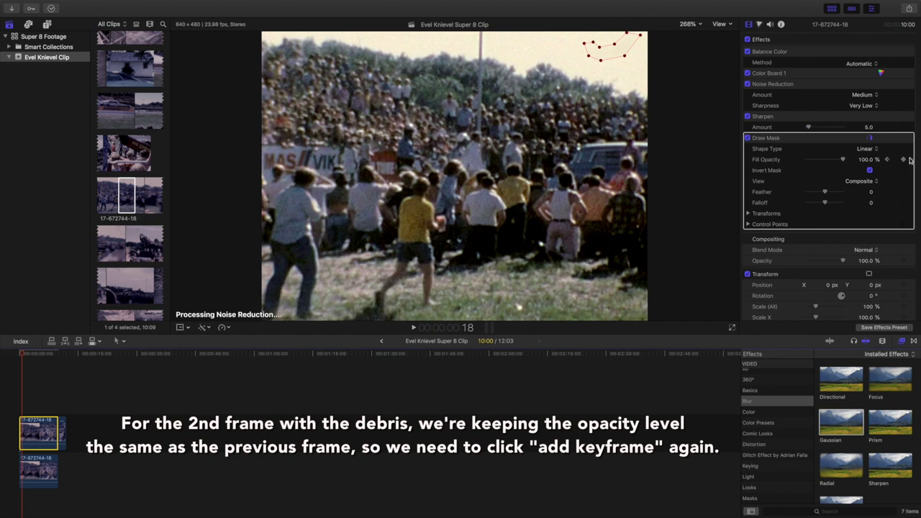
{"action": "left_click", "coordinate": [904, 160]}
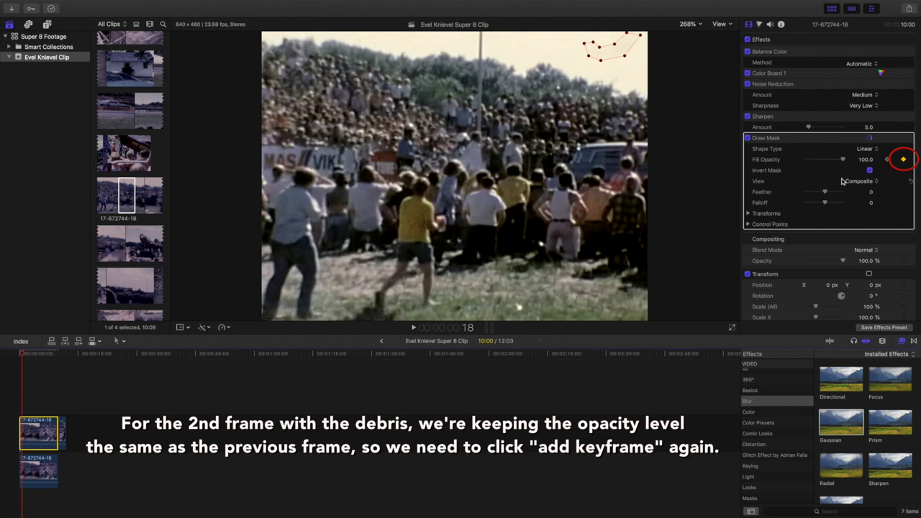
{"action": "key", "text": "Right"}
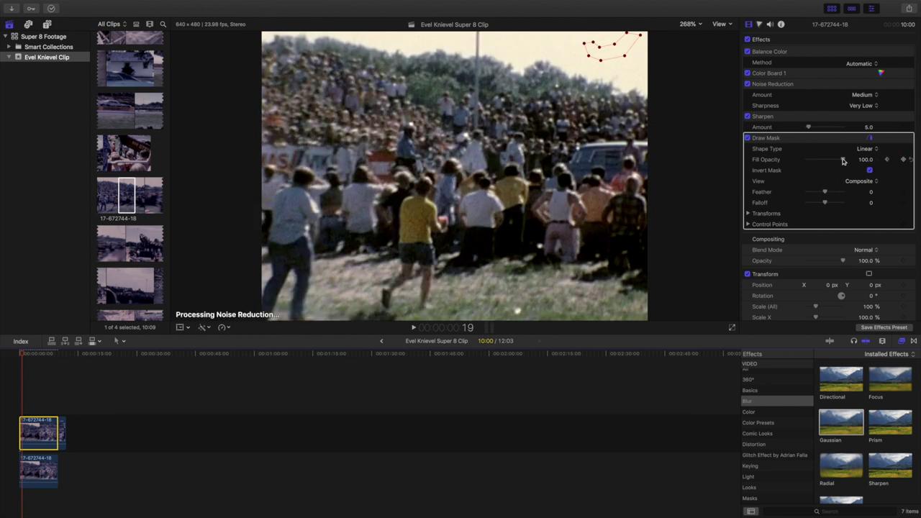
{"action": "left_click_drag", "start_coordinate": [843, 159], "coordinate": [798, 162]}
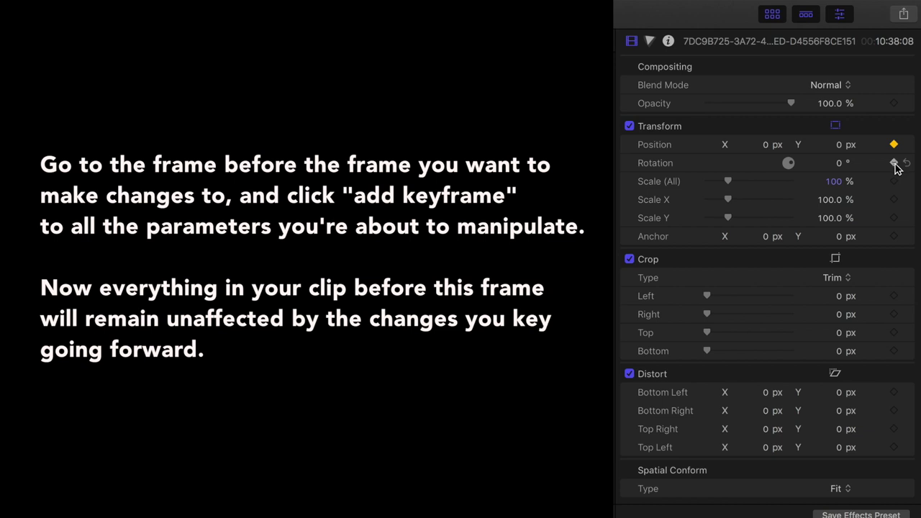
Keyframe rotation and scale, then on the next frame enlarge the example clip to 138% and shift Position X
{"action": "left_click", "coordinate": [894, 163]}
{"action": "left_click", "coordinate": [895, 181]}
{"action": "key", "text": "Right"}
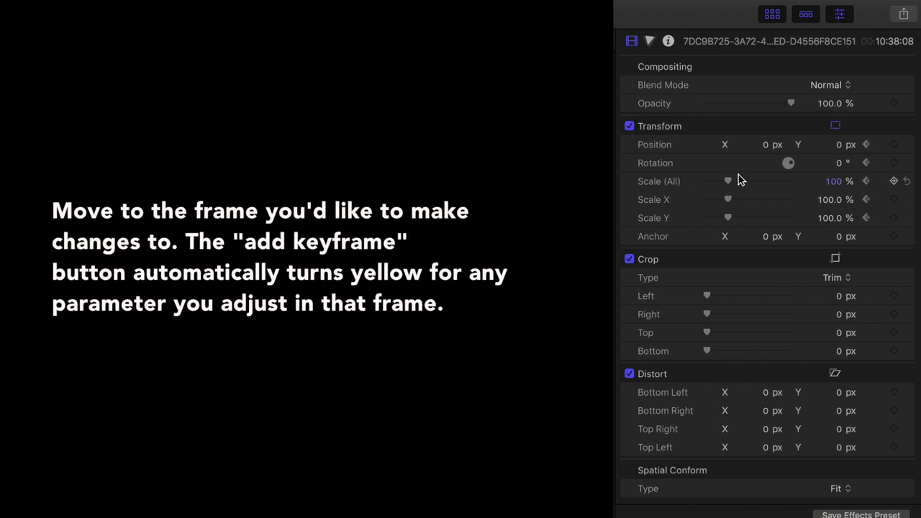
{"action": "left_click_drag", "start_coordinate": [729, 180], "coordinate": [737, 184]}
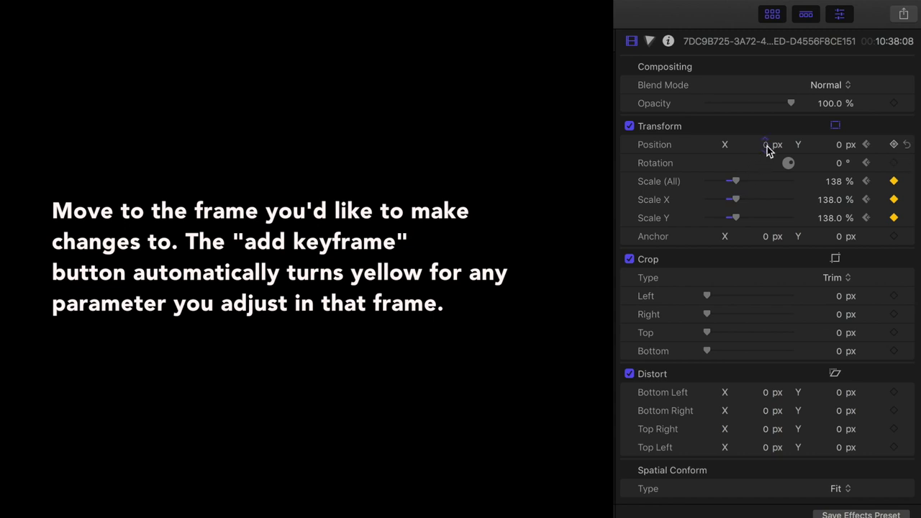
{"action": "left_click_drag", "start_coordinate": [766, 146], "coordinate": [831, 146]}
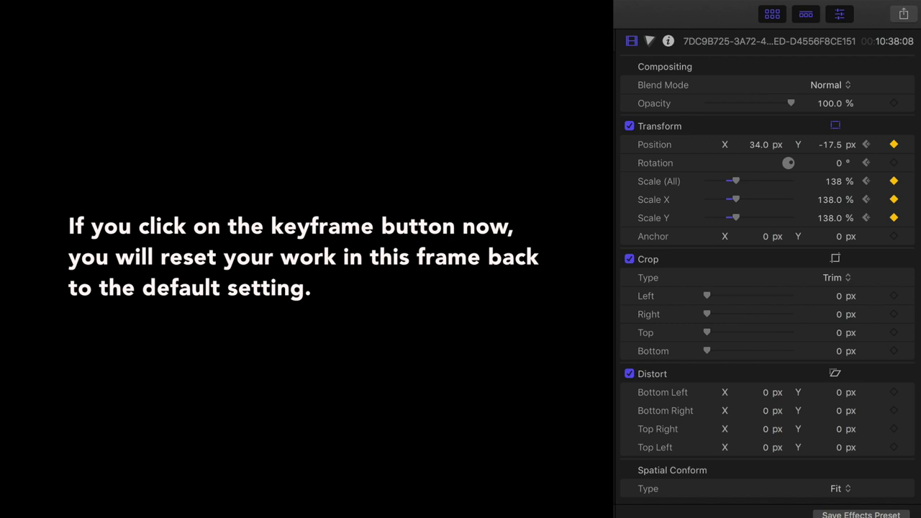
On the following frame, add Position, Rotation and Scale keyframes again to hold the values
{"action": "key", "text": "Right"}
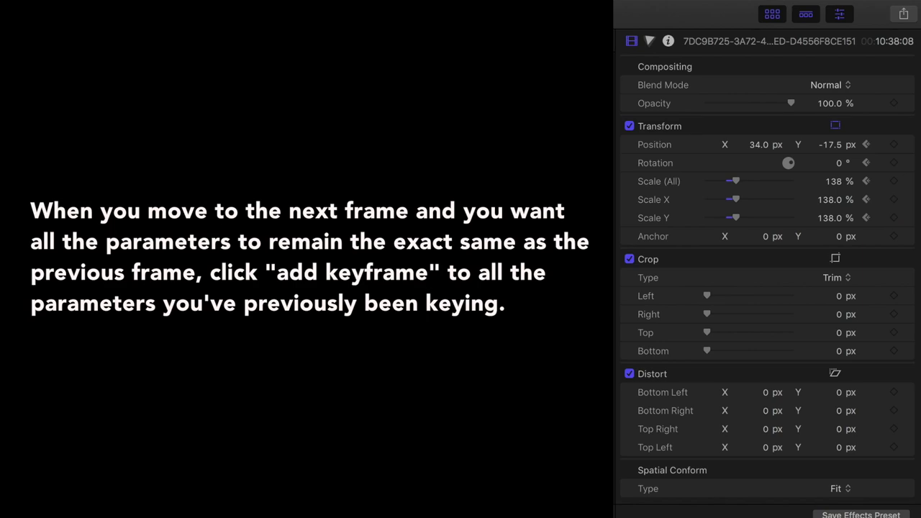
{"action": "left_click", "coordinate": [894, 145]}
{"action": "left_click", "coordinate": [894, 163]}
{"action": "left_click", "coordinate": [893, 182]}
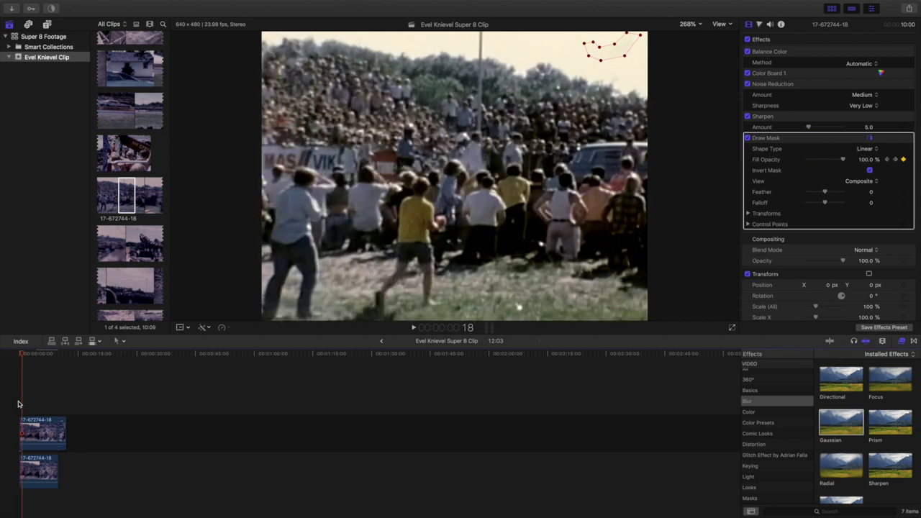
Raise the lower duplicate clip's Gaussian Amount from 50 to about 86, then deselect it
{"action": "left_click", "coordinate": [32, 471]}
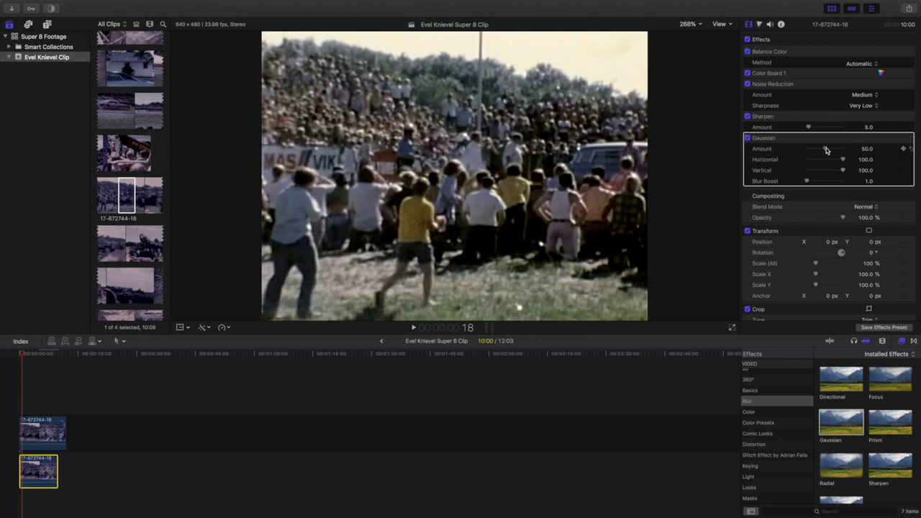
{"action": "left_click_drag", "start_coordinate": [826, 150], "coordinate": [839, 149]}
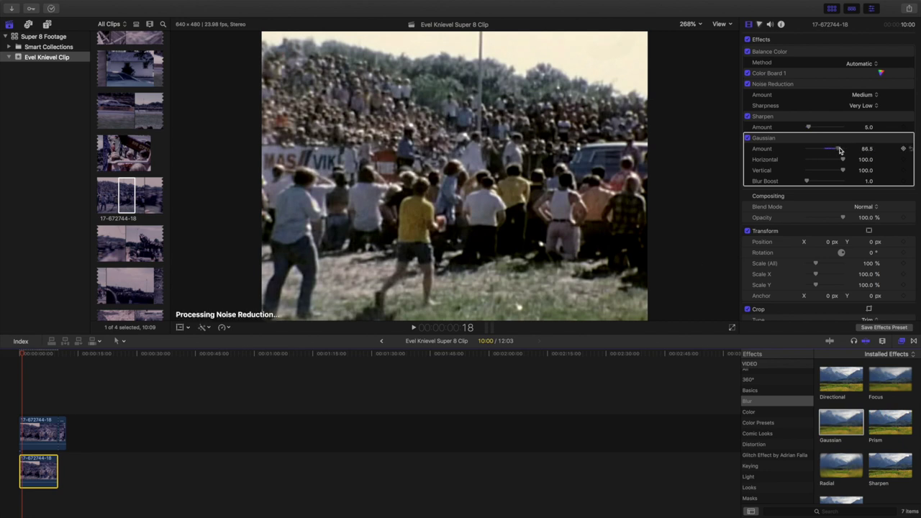
{"action": "left_click", "coordinate": [19, 403]}
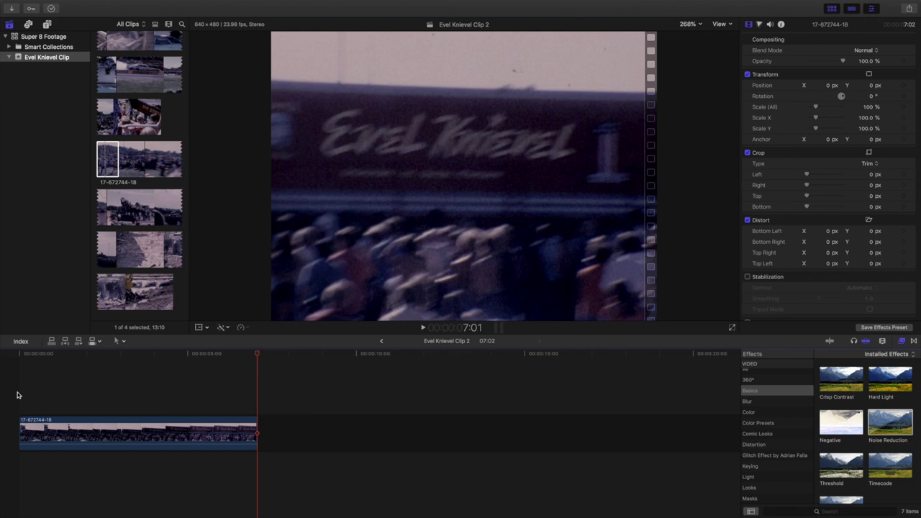
{"action": "left_click", "coordinate": [748, 277]}
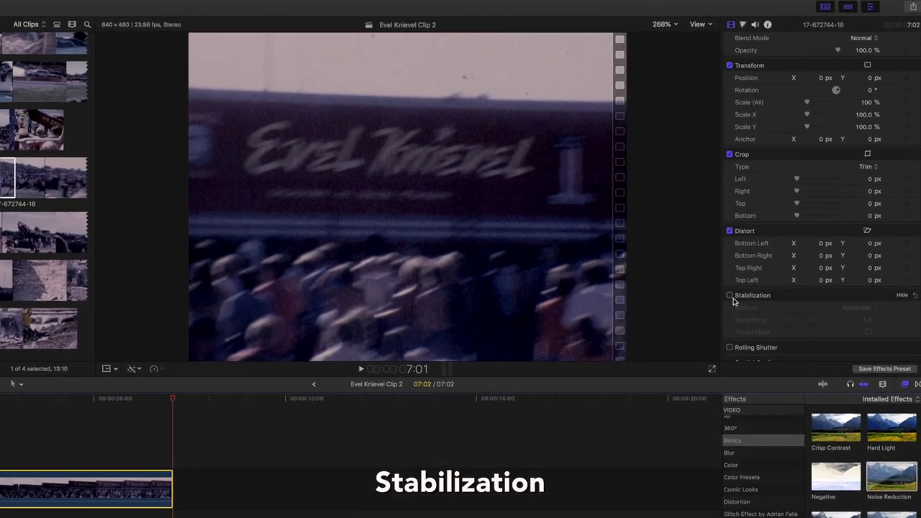
Try the InertiaCam stabilization method during playback, then switch back to Automatic
{"action": "key", "text": "space"}
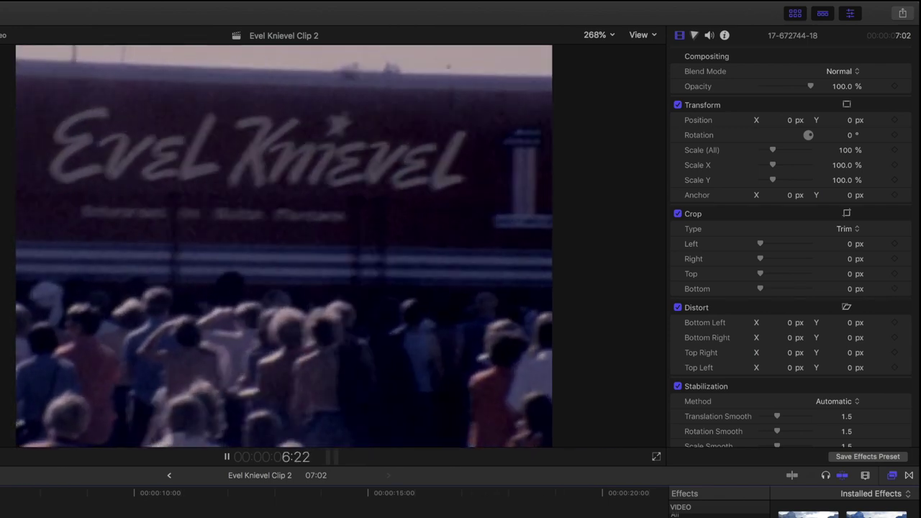
{"action": "left_click", "coordinate": [857, 402]}
{"action": "left_click", "coordinate": [836, 412]}
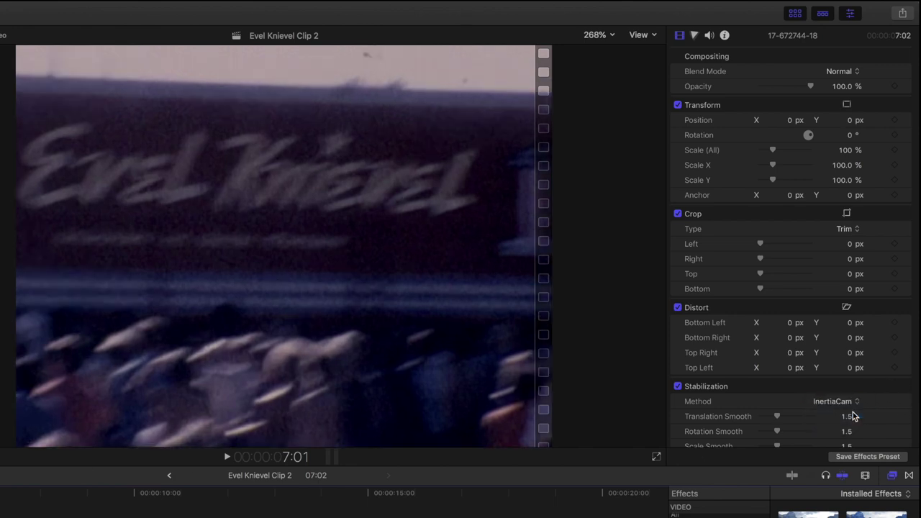
{"action": "key", "text": "space"}
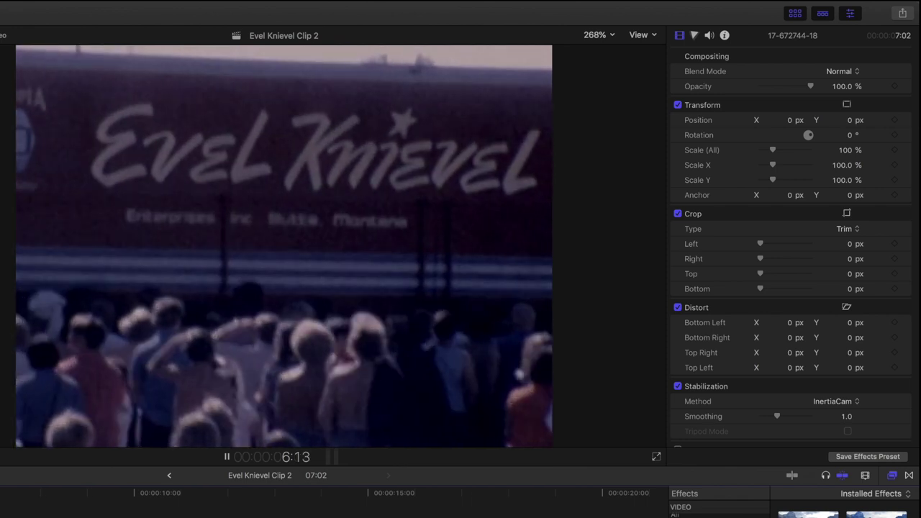
{"action": "key", "text": "super+a"}
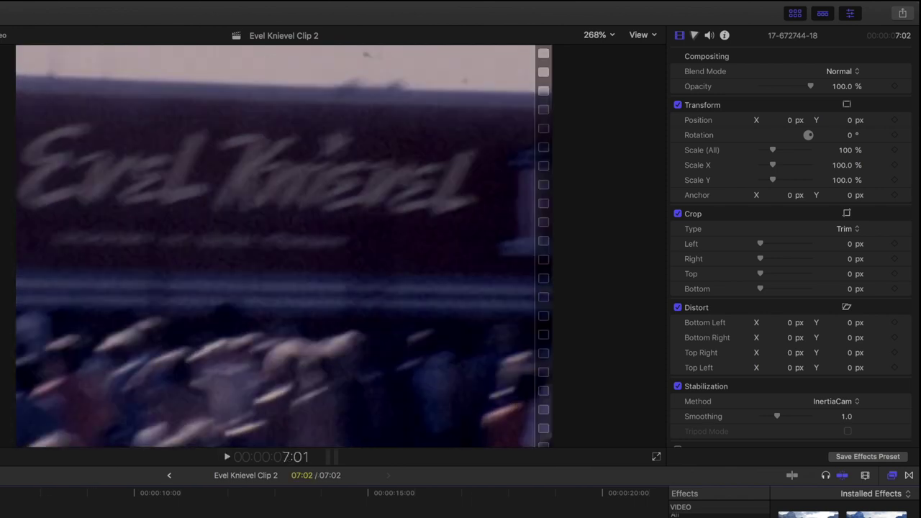
{"action": "left_click", "coordinate": [857, 402]}
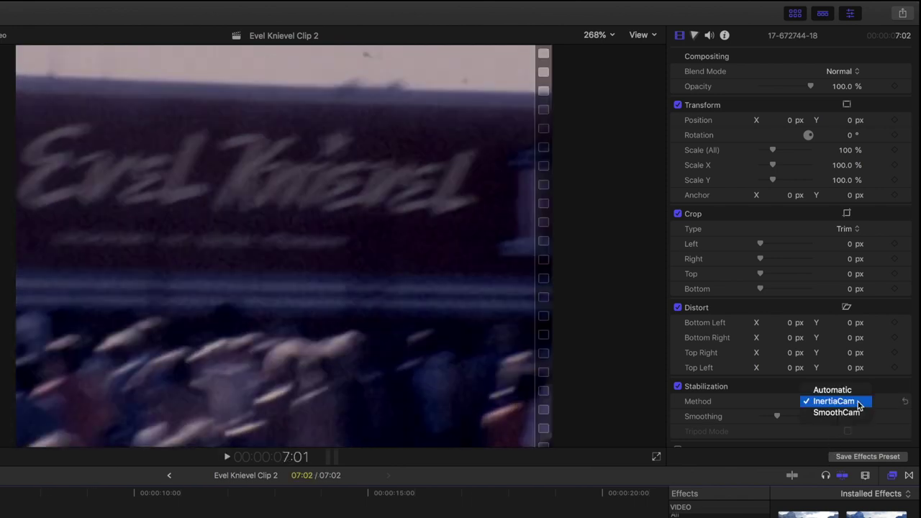
{"action": "left_click", "coordinate": [833, 389]}
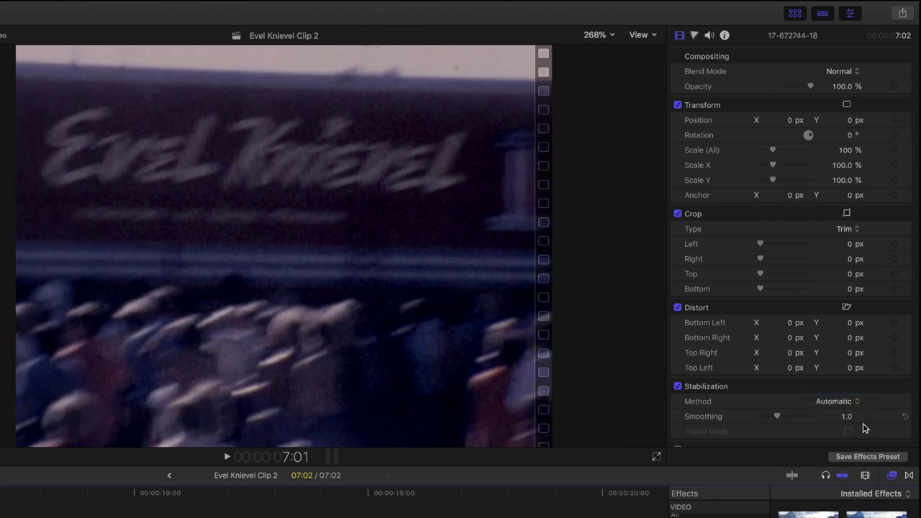
{"action": "scroll", "coordinate": [867, 428], "scroll_direction": "down", "scroll_amount": 3}
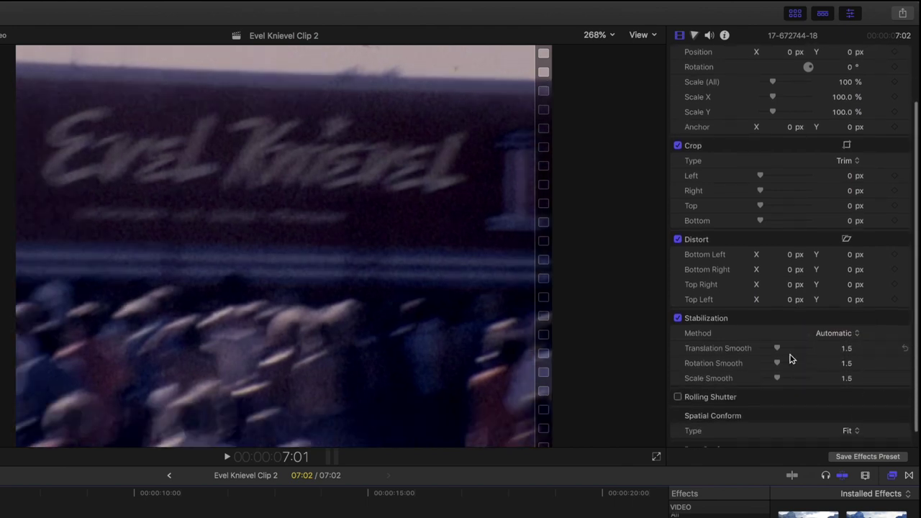
Set Translation, Rotation and Scale Smooth to 1.0 each
{"action": "left_click", "coordinate": [843, 349]}
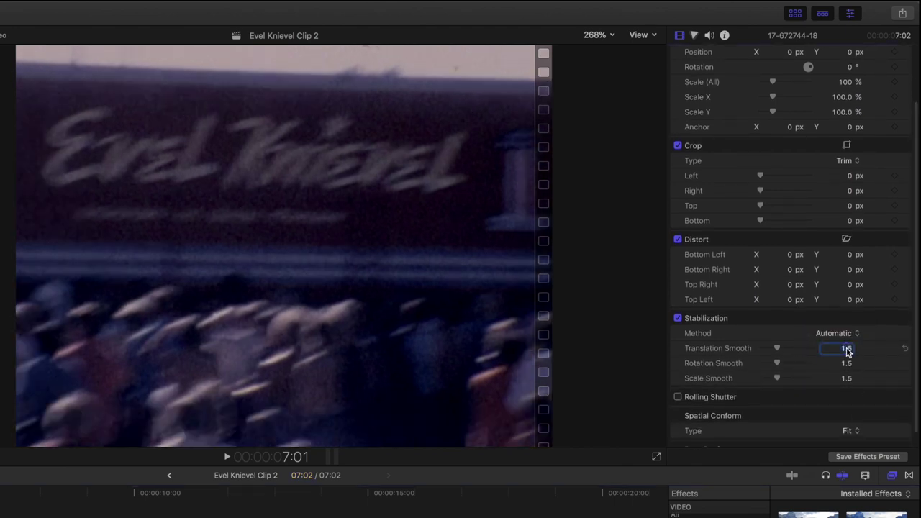
{"action": "type", "text": "1"}
{"action": "key", "text": "Return"}
{"action": "left_click", "coordinate": [846, 364]}
{"action": "type", "text": "1"}
{"action": "key", "text": "Return"}
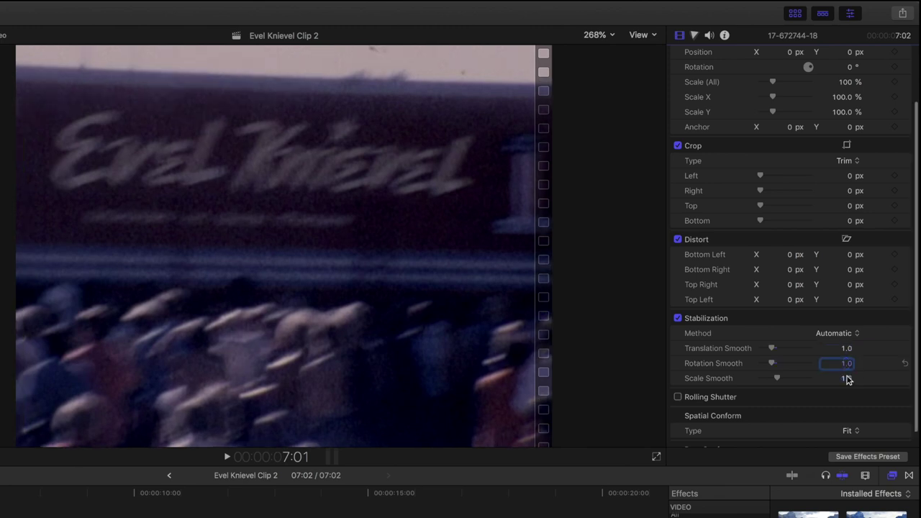
{"action": "left_click", "coordinate": [846, 378]}
{"action": "type", "text": "1"}
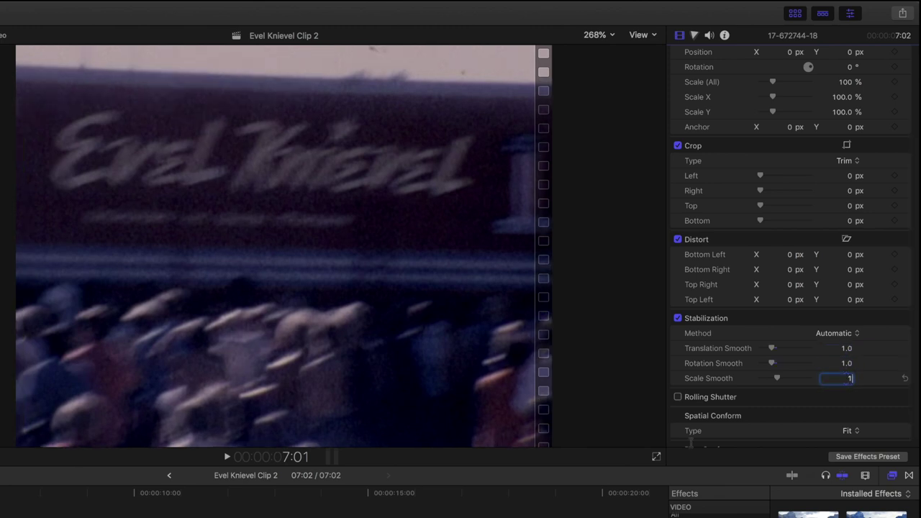
{"action": "key", "text": "Return"}
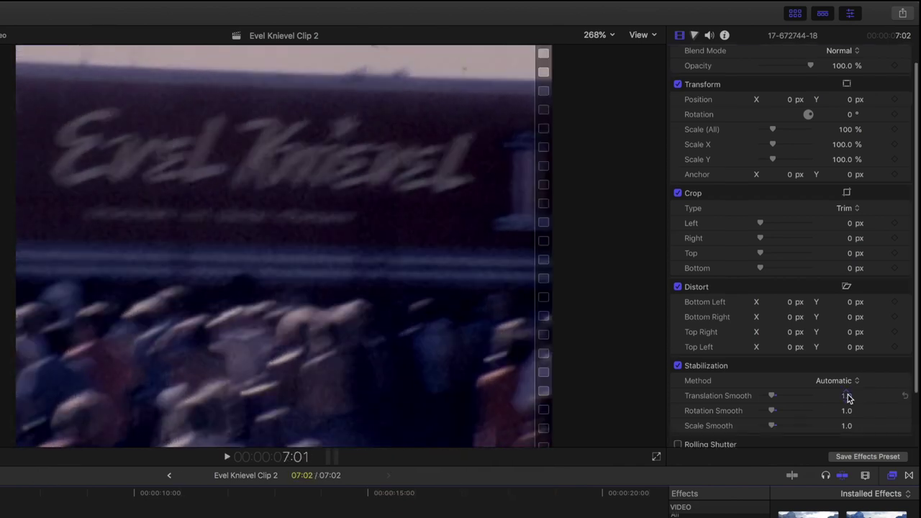
Lower translation, rotation and scale smoothing to 0.5 each and play the clip back
{"action": "double_click", "coordinate": [847, 397]}
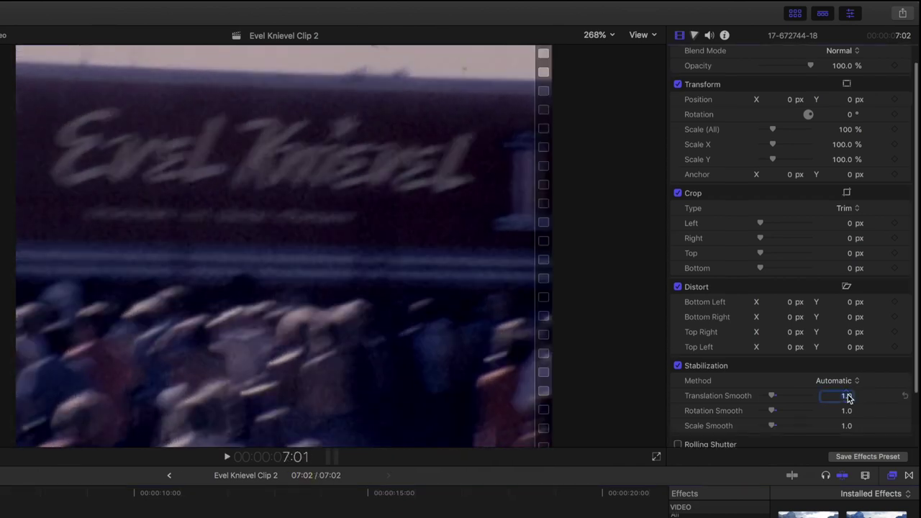
{"action": "type", "text": "0.5"}
{"action": "key", "text": "Return"}
{"action": "double_click", "coordinate": [846, 411]}
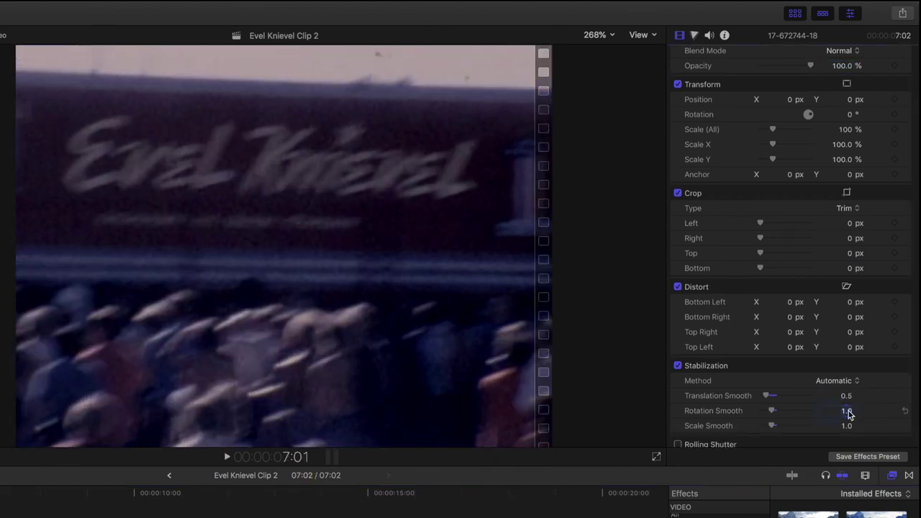
{"action": "type", "text": "0.5"}
{"action": "key", "text": "Return"}
{"action": "double_click", "coordinate": [846, 426]}
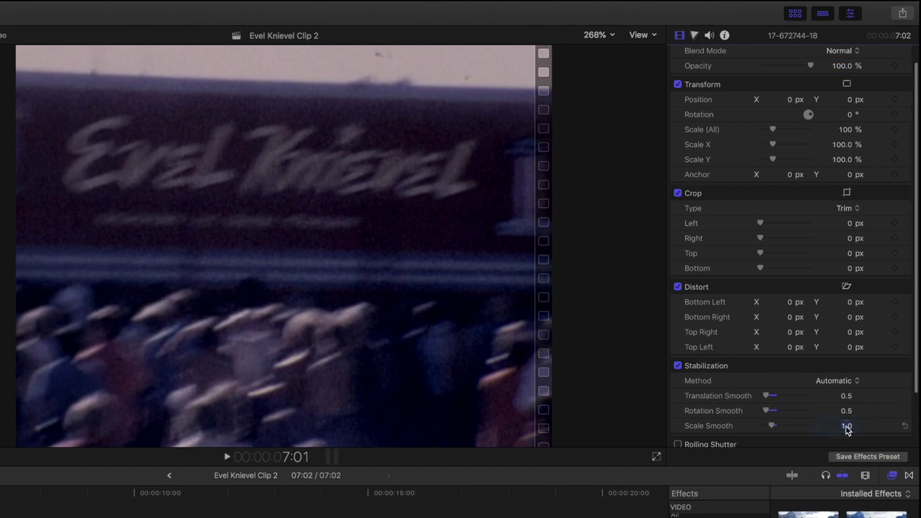
{"action": "type", "text": "0.5"}
{"action": "key", "text": "Return"}
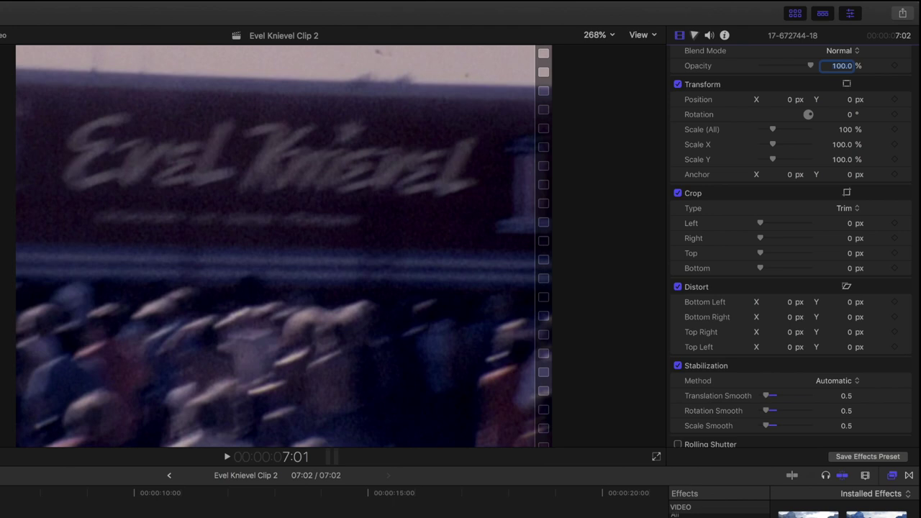
{"action": "key", "text": "space"}
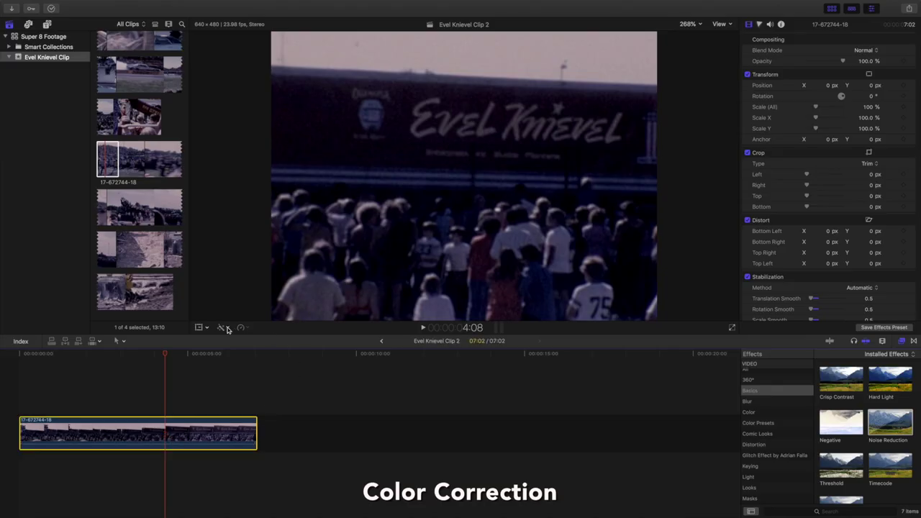
Auto-balance the clip's colour and show the video scopes beside the viewer
{"action": "left_click", "coordinate": [227, 328]}
{"action": "left_click", "coordinate": [231, 335]}
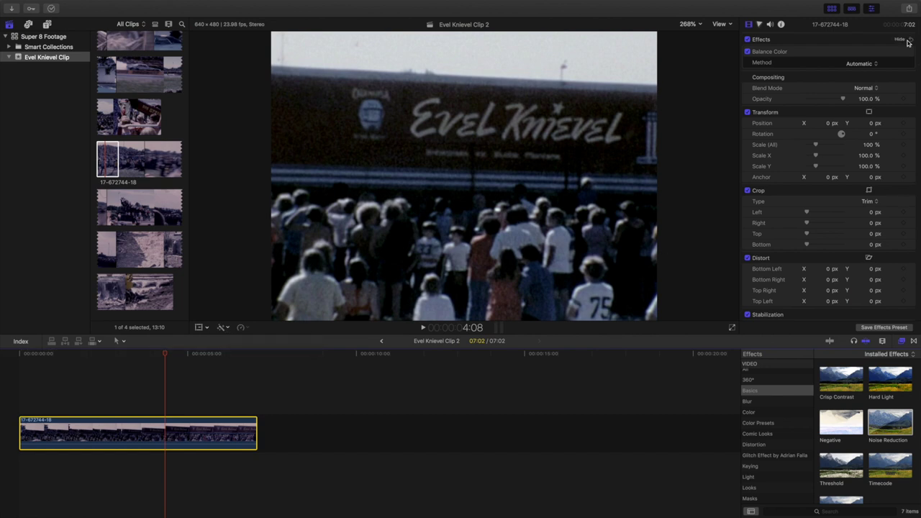
{"action": "left_click", "coordinate": [722, 24]}
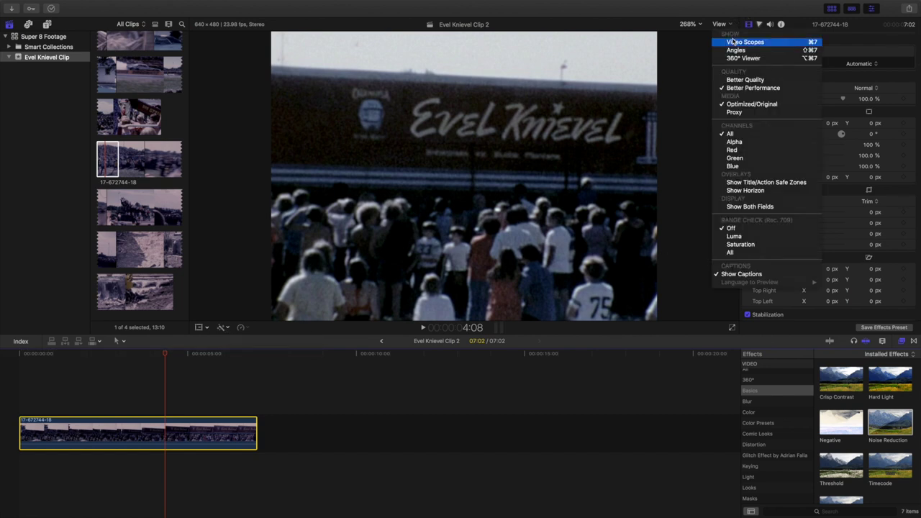
{"action": "left_click", "coordinate": [733, 41]}
In the Color Board Exposure tab, raise Highlights to 29% and Shadows to 10%
{"action": "left_click", "coordinate": [760, 26]}
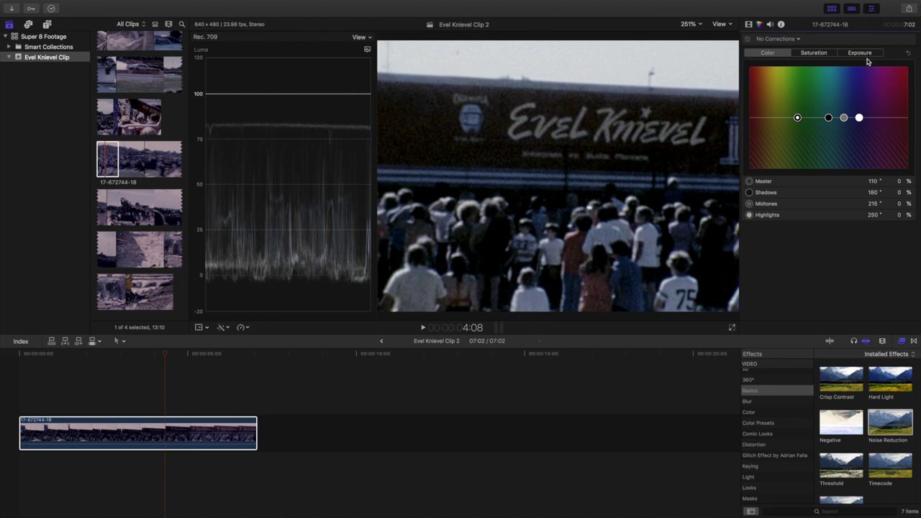
{"action": "left_click", "coordinate": [859, 53]}
{"action": "left_click_drag", "start_coordinate": [792, 121], "coordinate": [791, 116]}
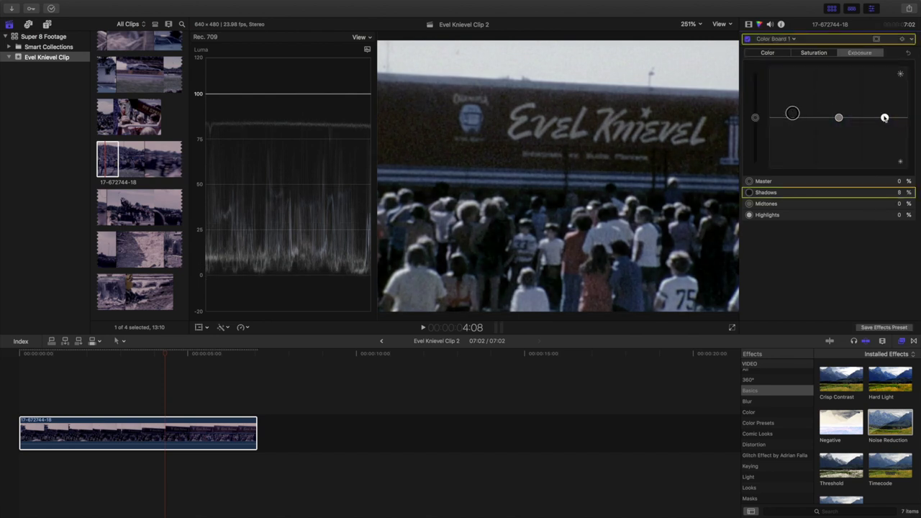
{"action": "left_click_drag", "start_coordinate": [884, 117], "coordinate": [884, 102]}
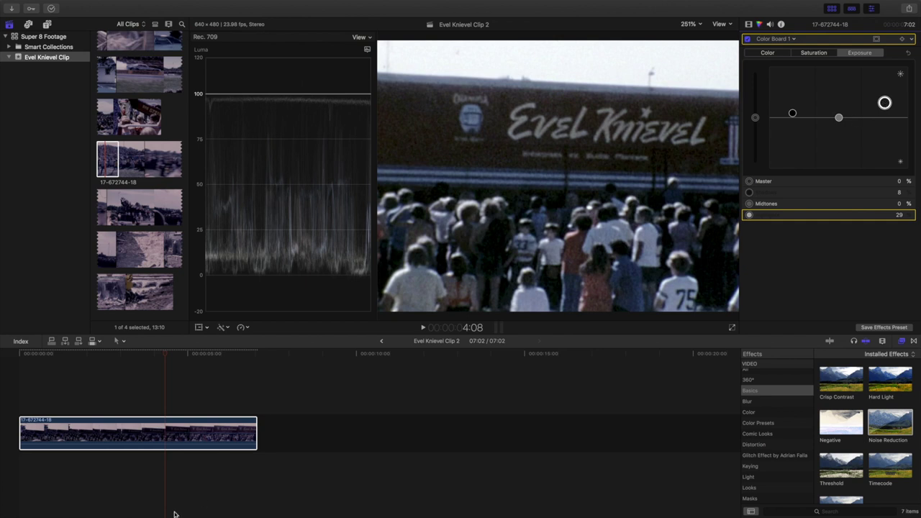
{"action": "left_click", "coordinate": [90, 378]}
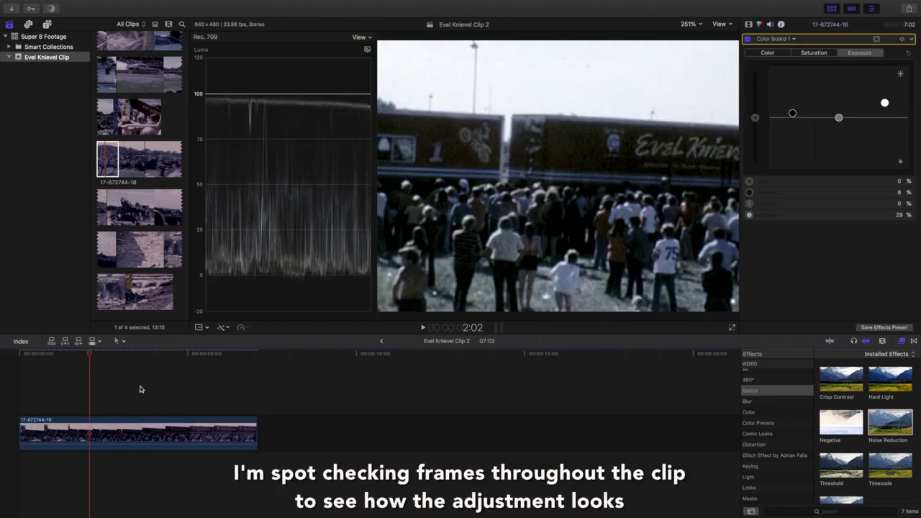
{"action": "left_click", "coordinate": [109, 430]}
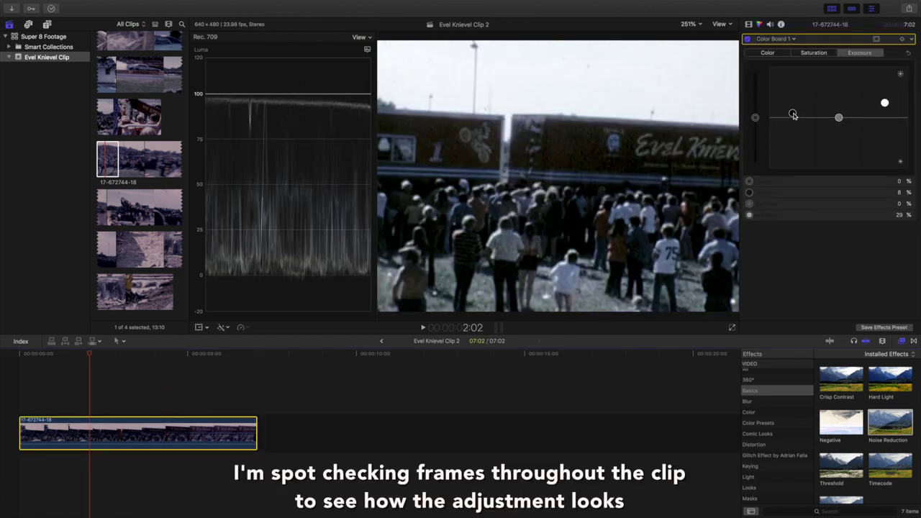
{"action": "left_click_drag", "start_coordinate": [793, 115], "coordinate": [792, 113]}
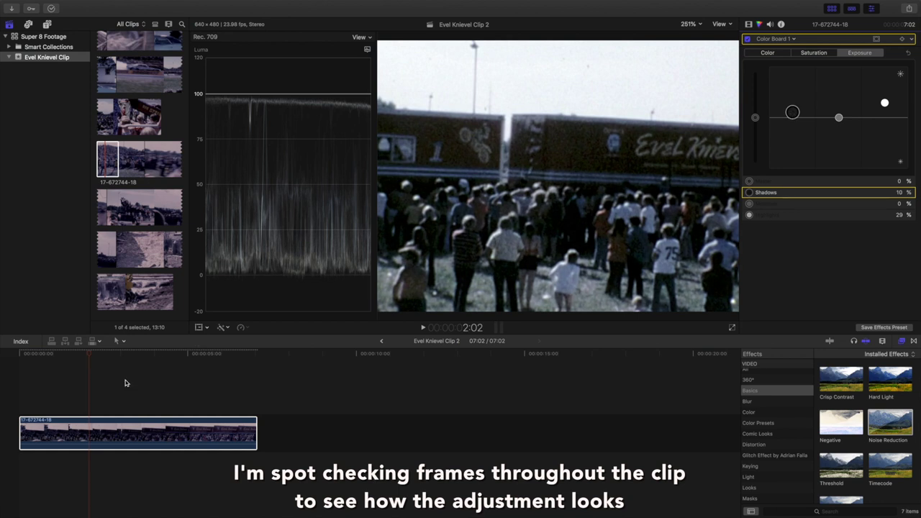
Spot-check several frames and play the clip to review the exposure change
{"action": "left_click", "coordinate": [230, 381]}
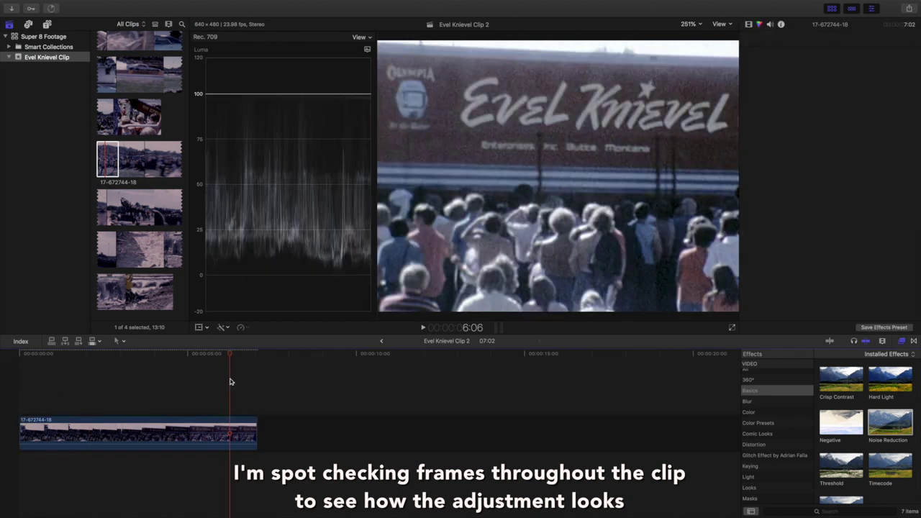
{"action": "left_click", "coordinate": [183, 380]}
{"action": "left_click", "coordinate": [140, 380]}
{"action": "left_click", "coordinate": [104, 379]}
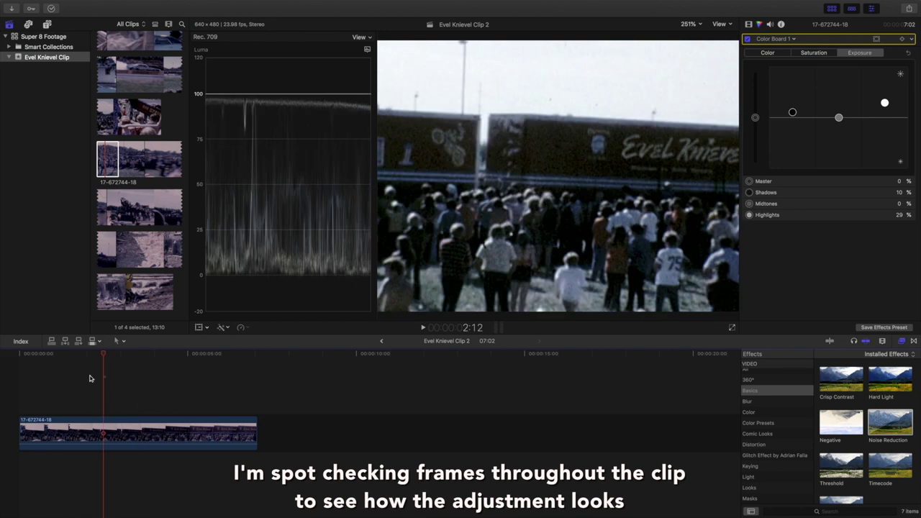
{"action": "left_click", "coordinate": [63, 377]}
{"action": "key", "text": "space"}
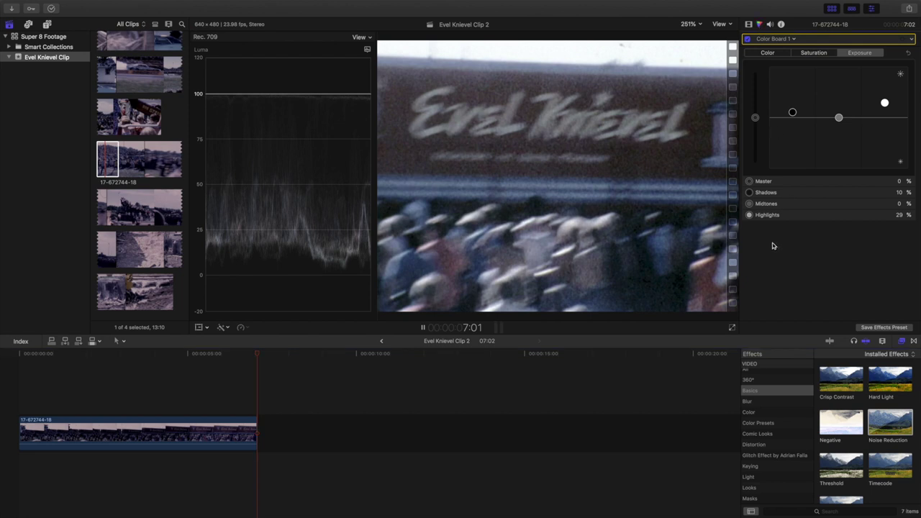
Raise the Master saturation to 60% and check it at a few frames
{"action": "left_click", "coordinate": [821, 54]}
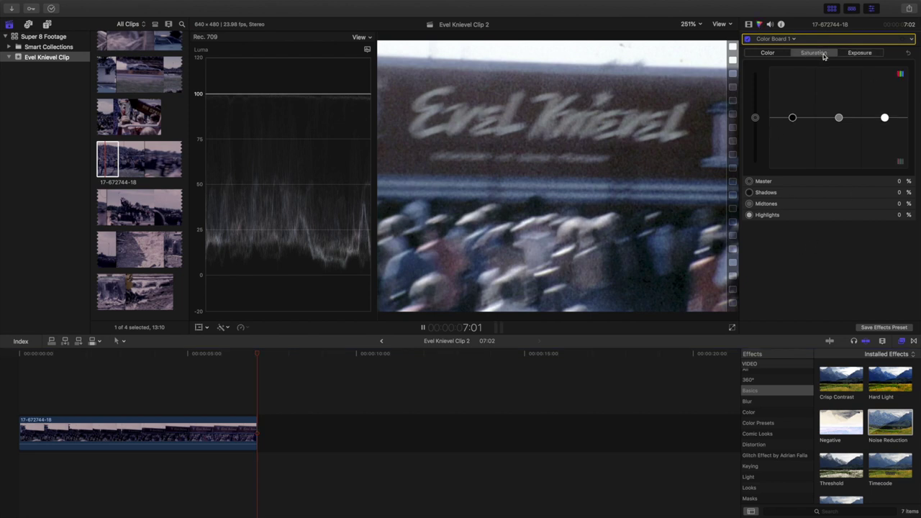
{"action": "left_click_drag", "start_coordinate": [755, 119], "coordinate": [755, 88]}
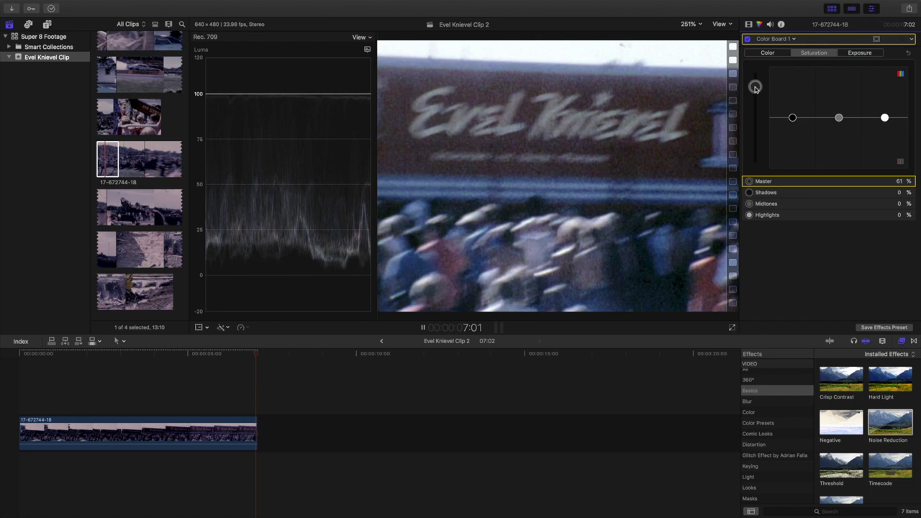
{"action": "left_click", "coordinate": [194, 384]}
{"action": "left_click", "coordinate": [131, 387]}
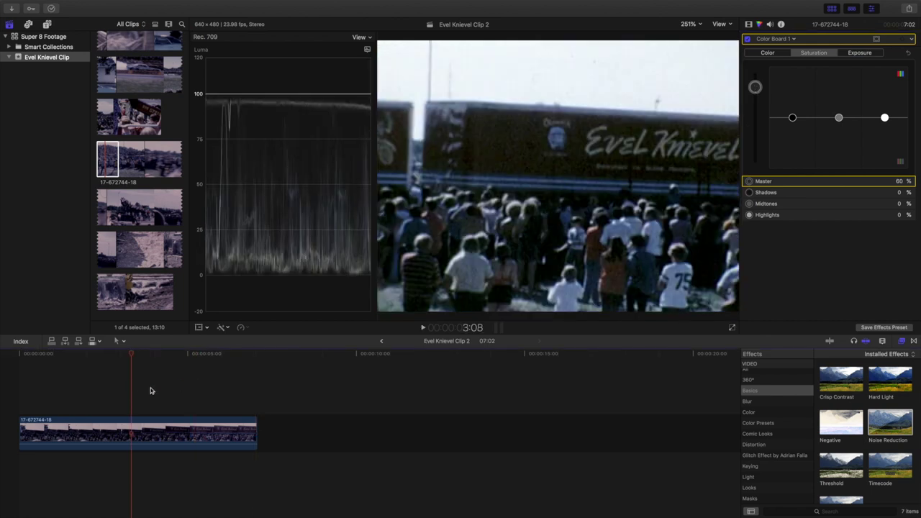
{"action": "left_click", "coordinate": [151, 390]}
Raise the Midtones saturation to 17%
{"action": "left_click", "coordinate": [160, 435]}
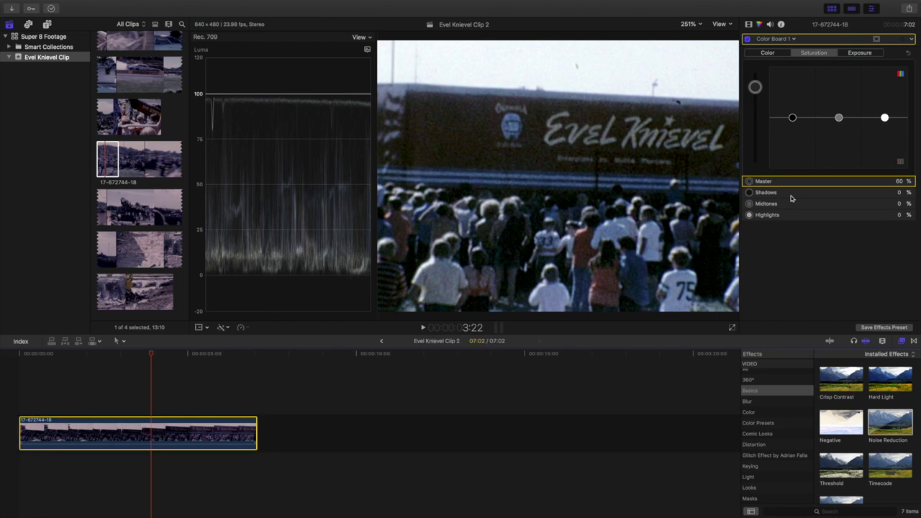
{"action": "mouse_move", "coordinate": [839, 119]}
{"action": "left_mouse_down"}
{"action": "mouse_move", "coordinate": [838, 77]}
{"action": "mouse_move", "coordinate": [829, 178]}
{"action": "mouse_move", "coordinate": [829, 110]}
{"action": "left_mouse_up"}
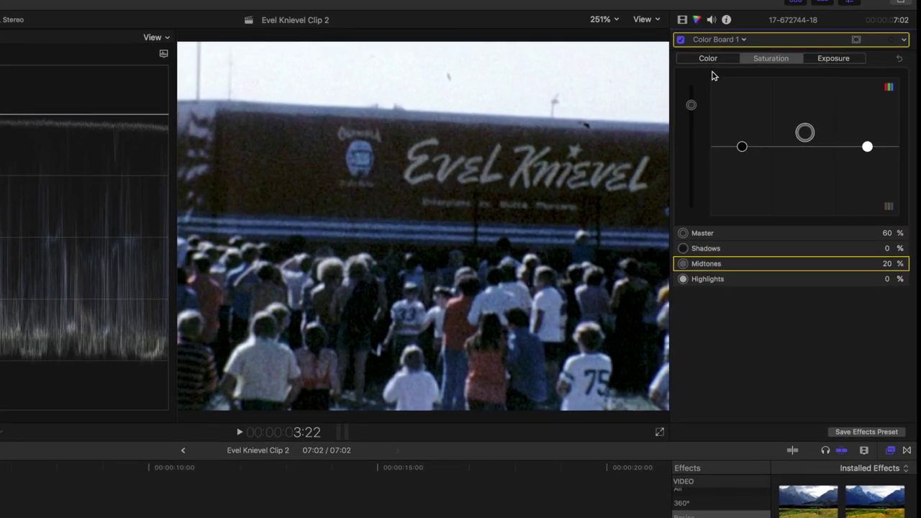
{"action": "left_click", "coordinate": [768, 52]}
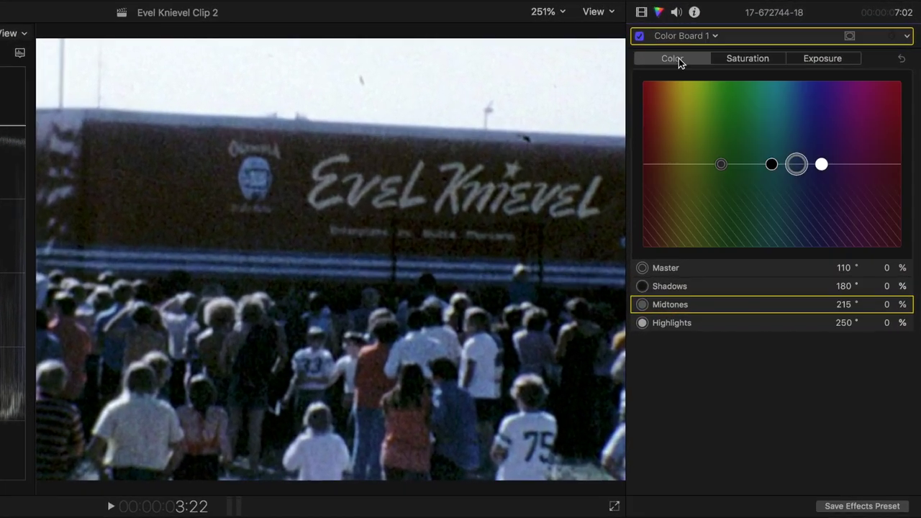
{"action": "left_click", "coordinate": [722, 165]}
{"action": "left_click_drag", "start_coordinate": [721, 164], "coordinate": [688, 167]}
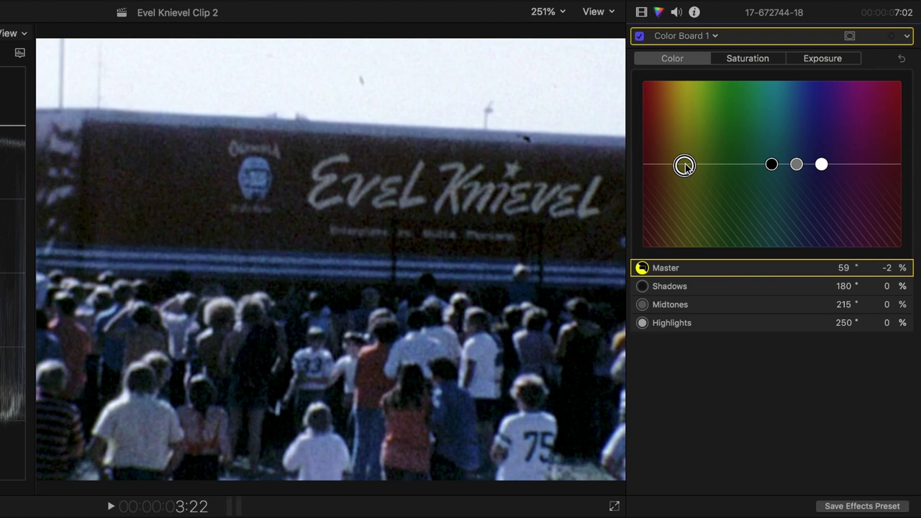
{"action": "left_click", "coordinate": [771, 165]}
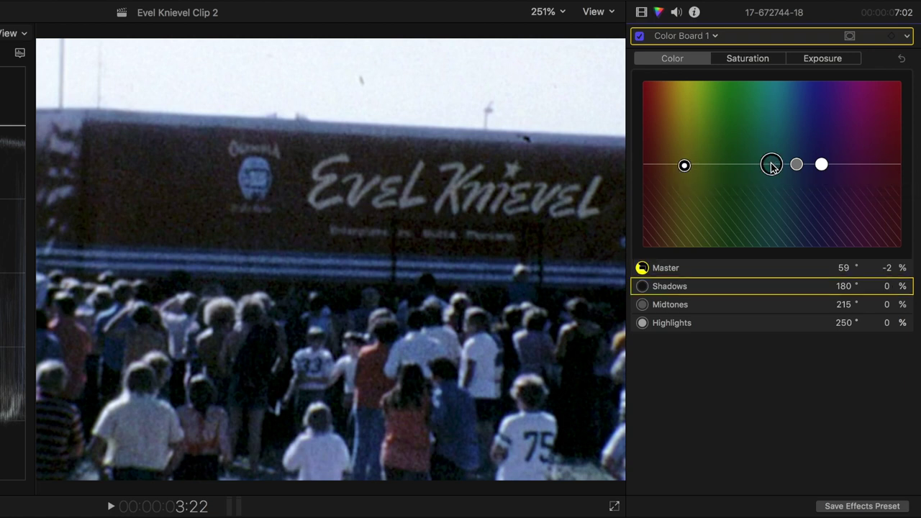
{"action": "left_click_drag", "start_coordinate": [771, 165], "coordinate": [658, 154]}
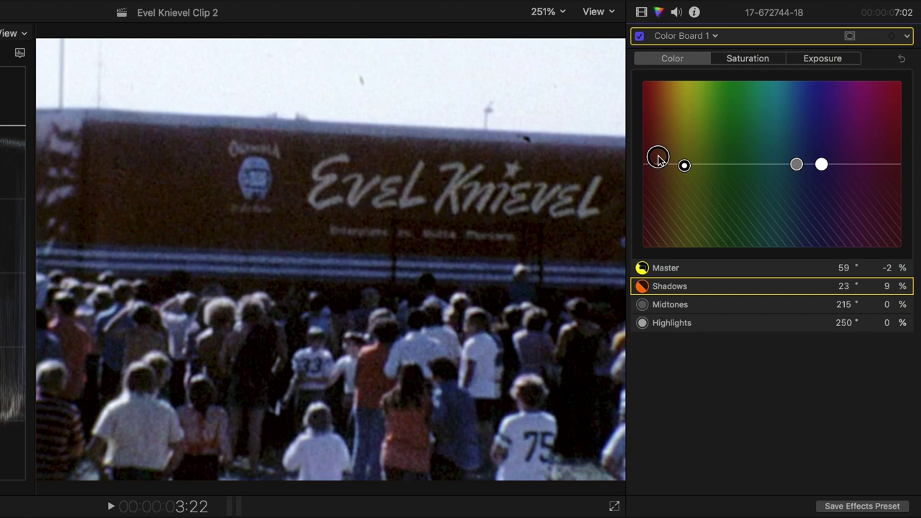
{"action": "left_click_drag", "start_coordinate": [659, 160], "coordinate": [661, 161]}
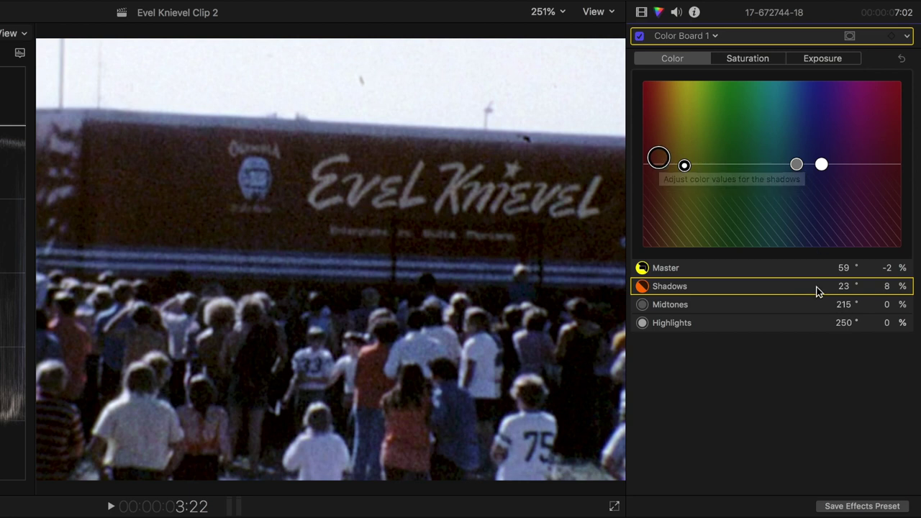
{"action": "left_click", "coordinate": [683, 325]}
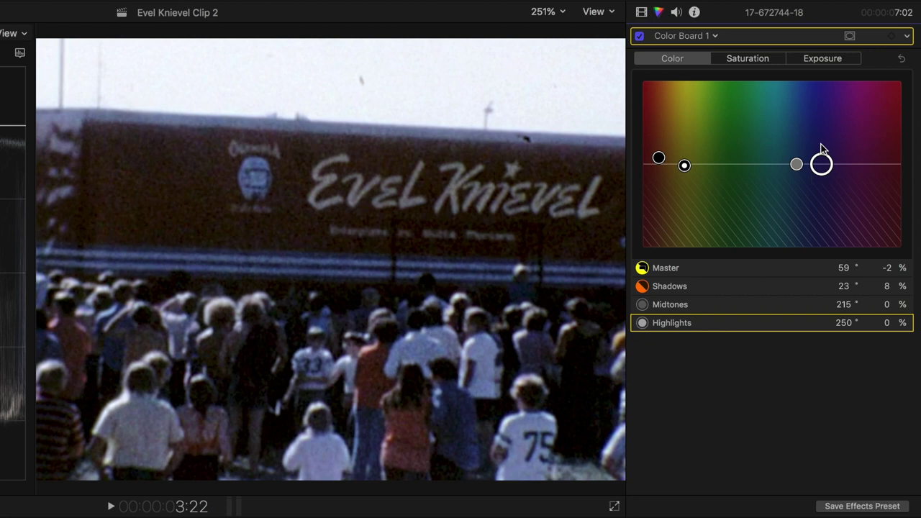
{"action": "left_click_drag", "start_coordinate": [822, 165], "coordinate": [777, 158]}
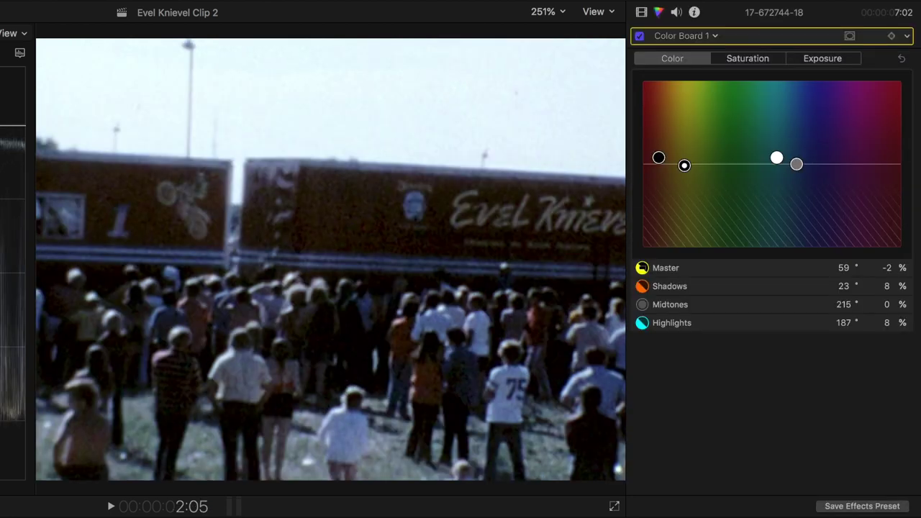
{"action": "left_click", "coordinate": [639, 36]}
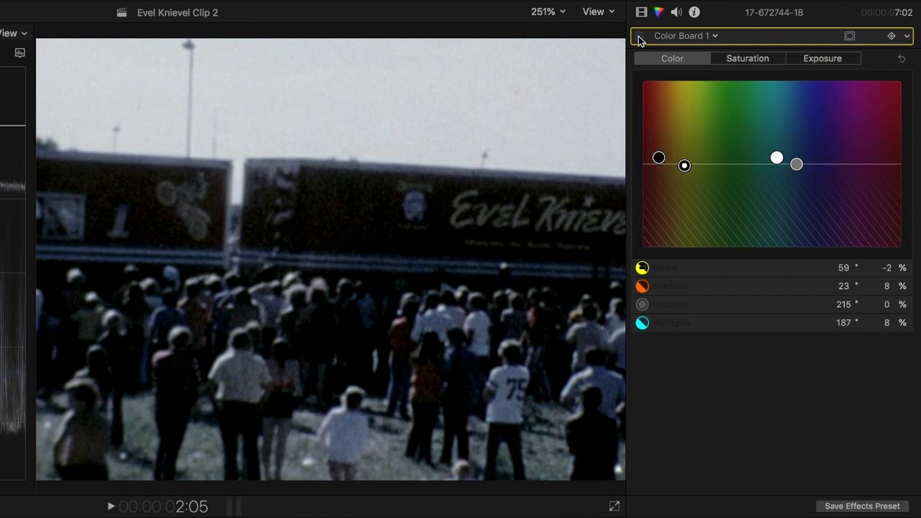
{"action": "left_click", "coordinate": [639, 36]}
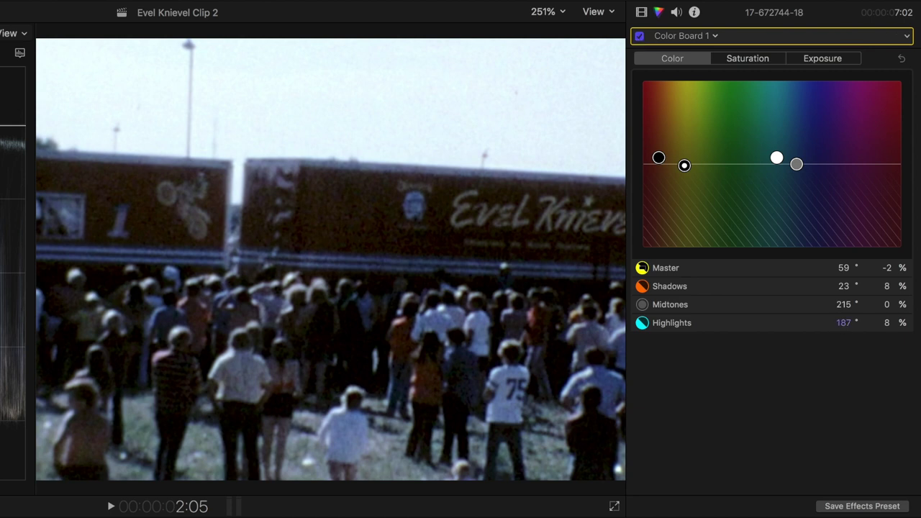
{"action": "key", "text": "Home"}
{"action": "key", "text": "space"}
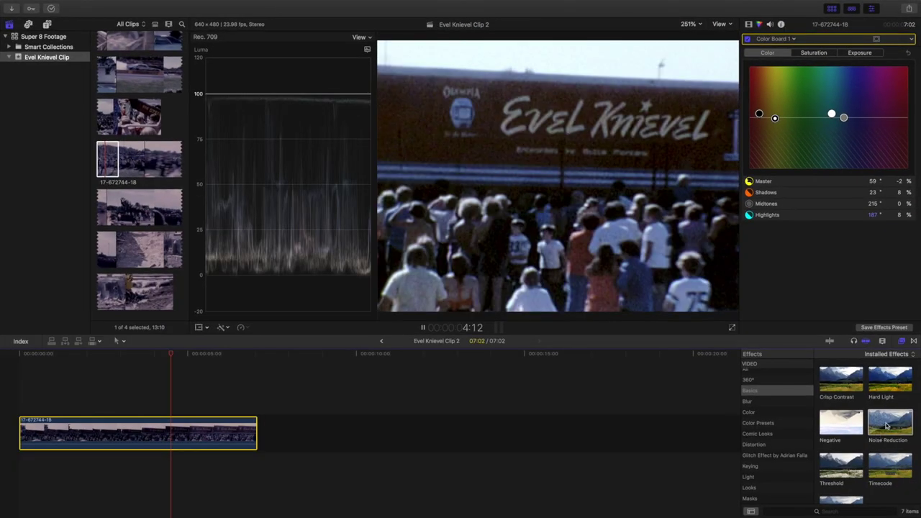
Apply Noise Reduction to Evel Knievel Clip 2 and set its Amount to High
{"action": "left_click_drag", "start_coordinate": [887, 426], "coordinate": [173, 434]}
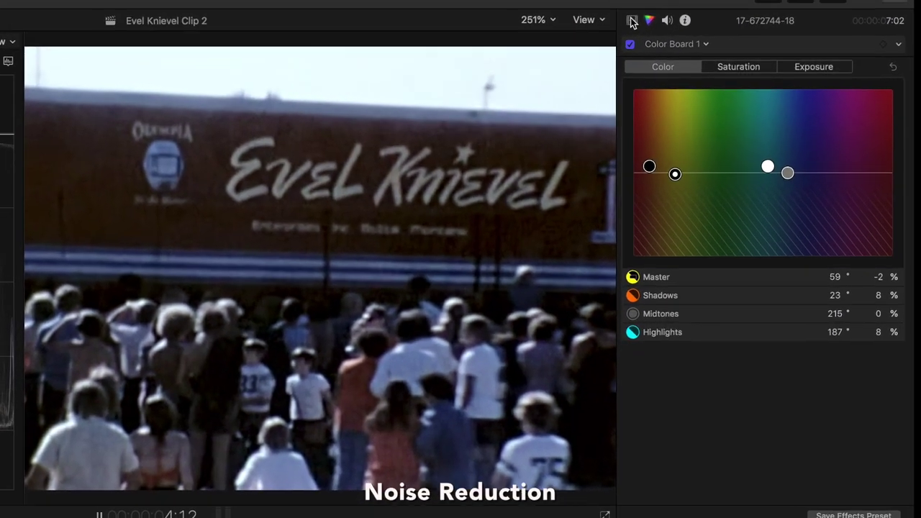
{"action": "left_click", "coordinate": [723, 17]}
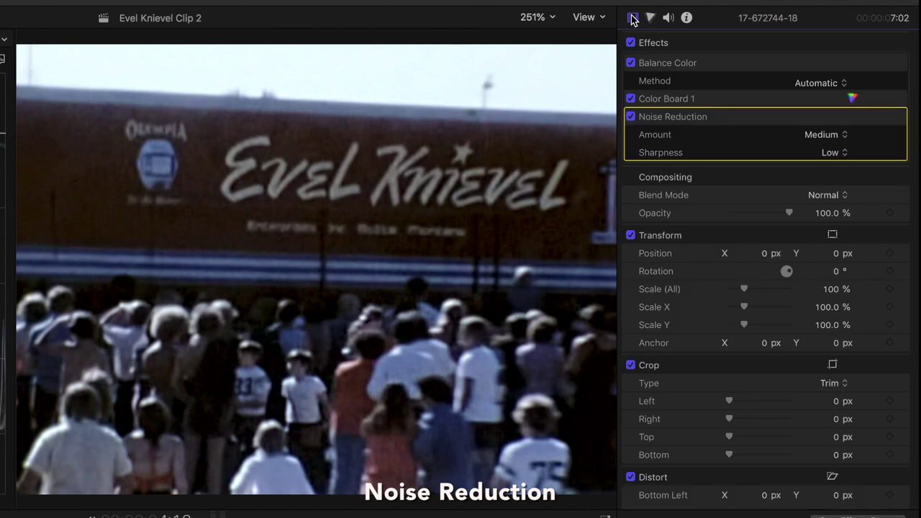
{"action": "left_click", "coordinate": [844, 137]}
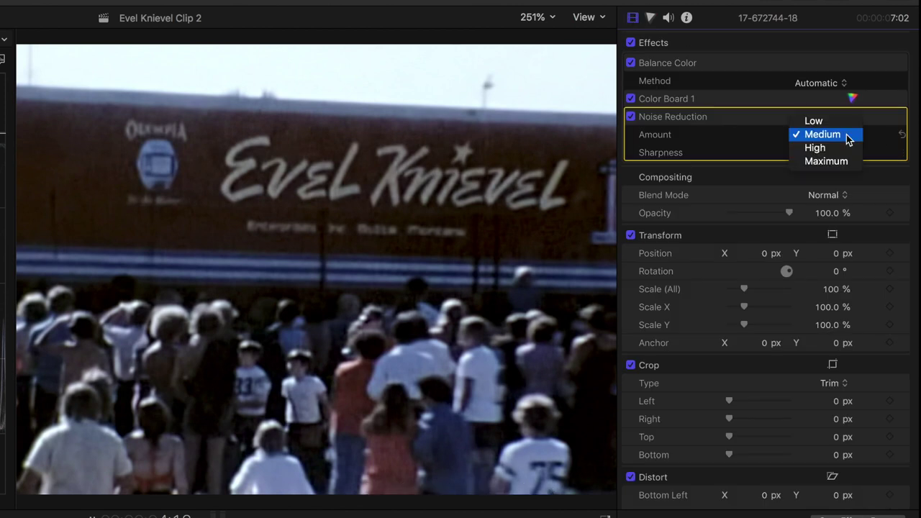
{"action": "left_click", "coordinate": [845, 147]}
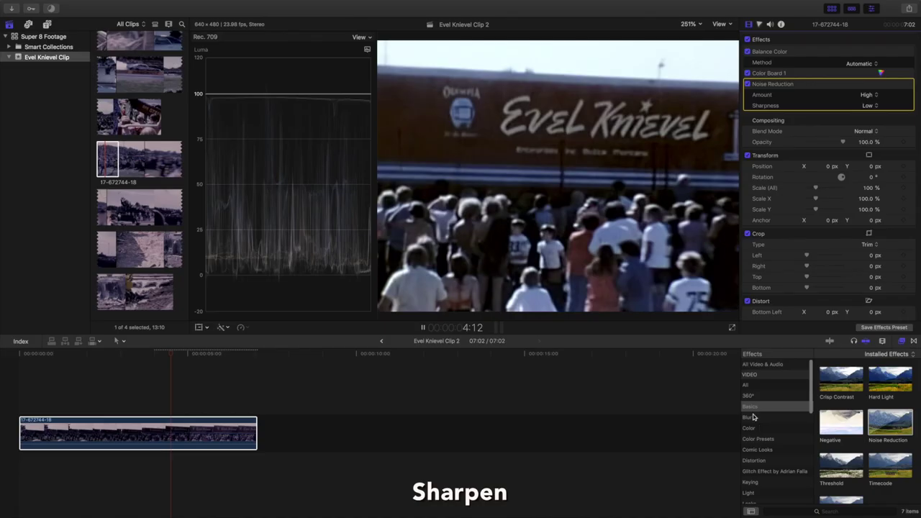
Apply the Blur > Sharpen effect to the clip with an Amount of 10.0
{"action": "left_click", "coordinate": [767, 420]}
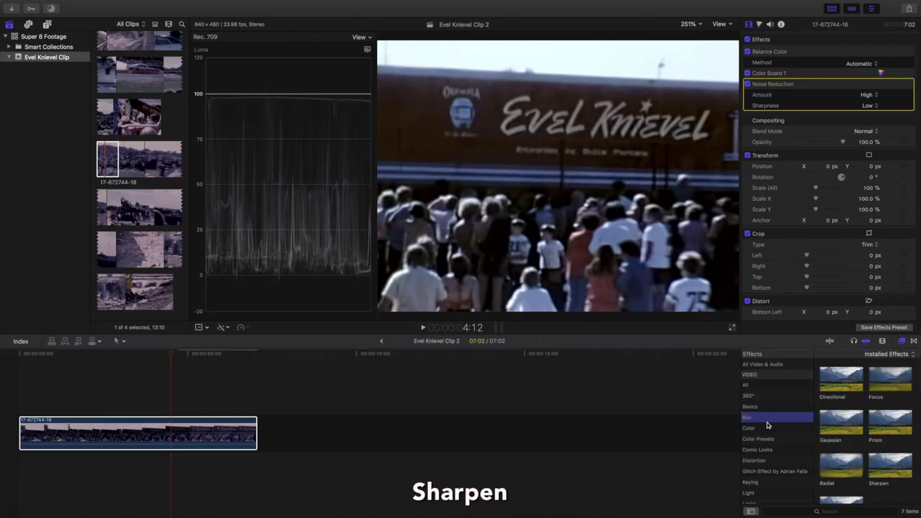
{"action": "left_click_drag", "start_coordinate": [895, 466], "coordinate": [212, 434]}
{"action": "key", "text": "space"}
{"action": "left_click", "coordinate": [212, 434]}
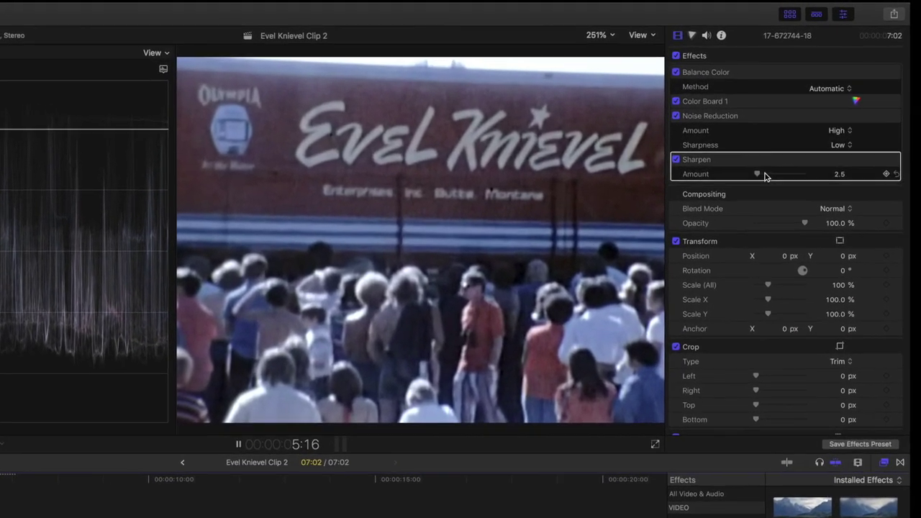
{"action": "left_click_drag", "start_coordinate": [797, 142], "coordinate": [798, 143]}
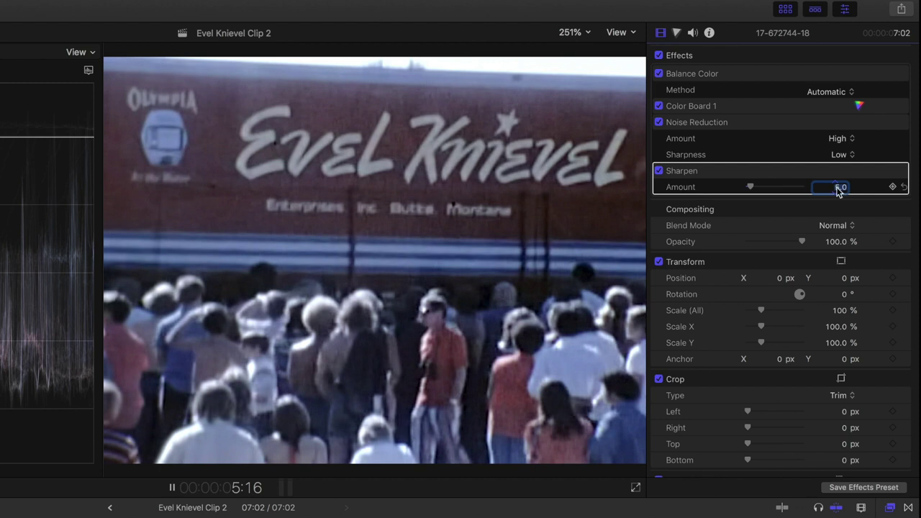
{"action": "key", "text": "Return"}
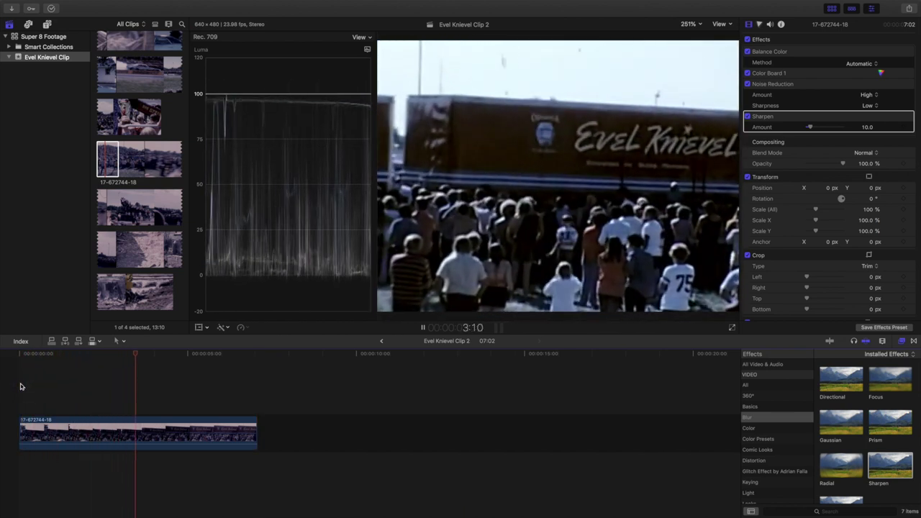
{"action": "key", "text": "space"}
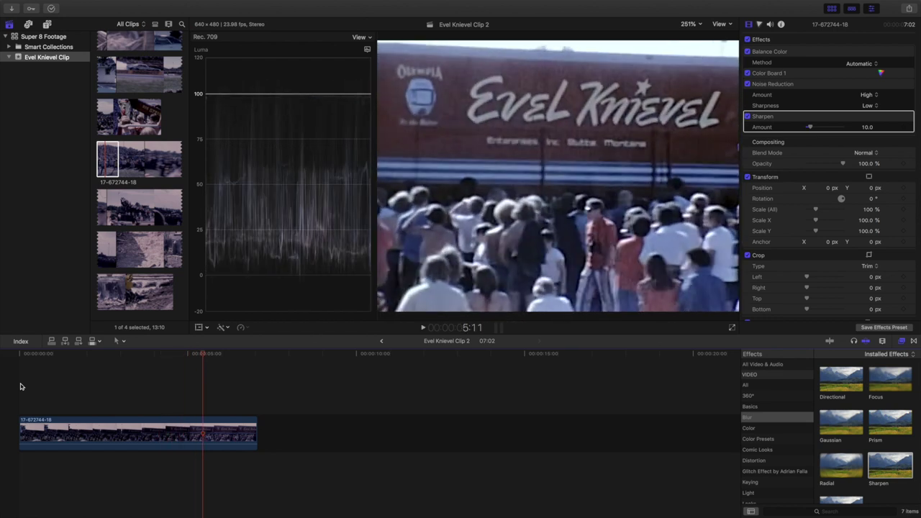
Paste a duplicate of the clip and move it into a lane beneath the original
{"action": "left_click", "coordinate": [69, 435]}
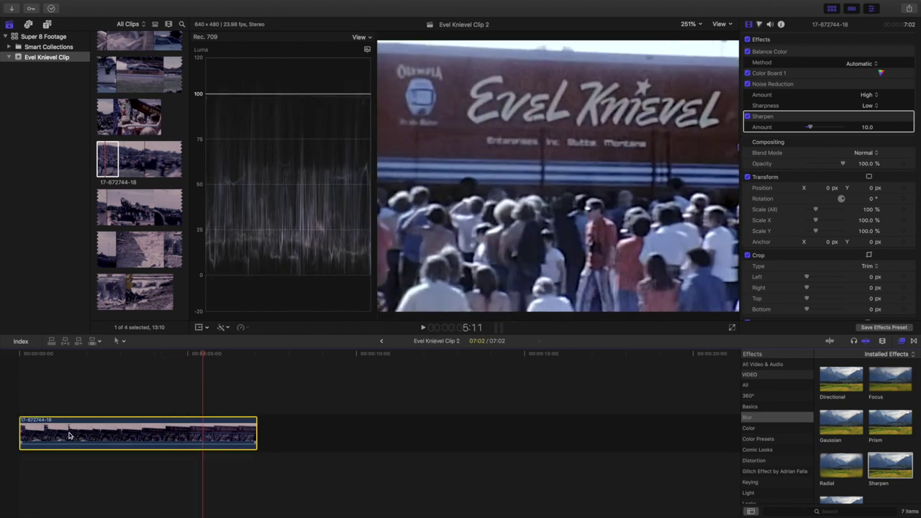
{"action": "key", "text": "super+v"}
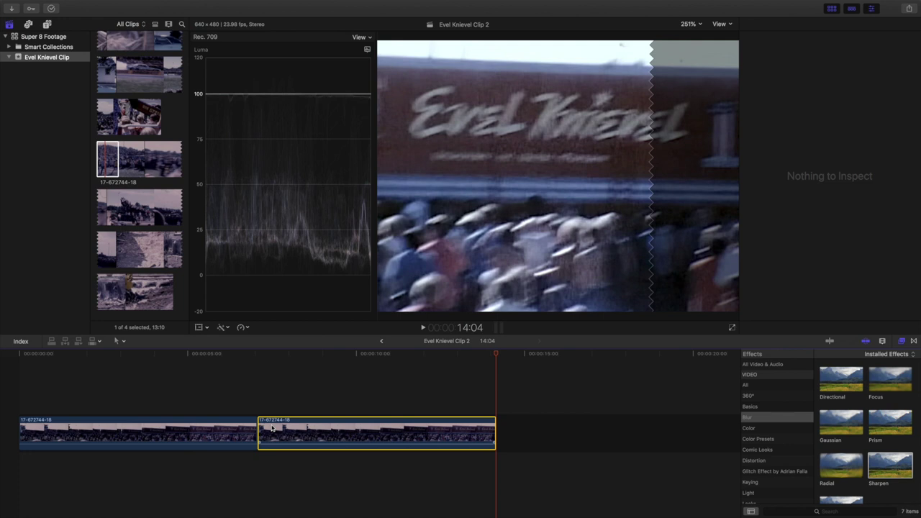
{"action": "left_click_drag", "start_coordinate": [271, 427], "coordinate": [34, 489]}
Add a Masks > Shape Mask effect to the upper clip
{"action": "key", "text": "super+7"}
{"action": "key", "text": "super+4"}
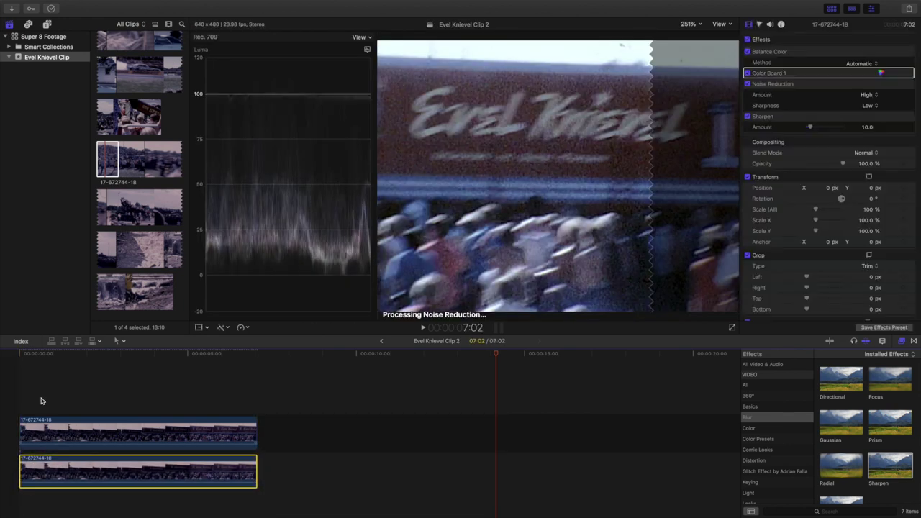
{"action": "left_click", "coordinate": [43, 432]}
{"action": "scroll", "coordinate": [759, 482], "scroll_direction": "down", "scroll_amount": 2}
{"action": "left_click", "coordinate": [781, 486]}
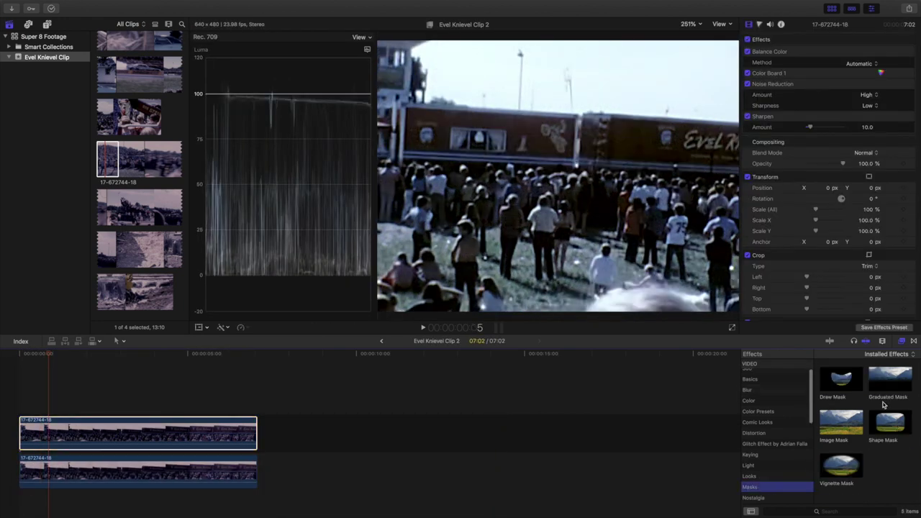
{"action": "left_click_drag", "start_coordinate": [889, 423], "coordinate": [98, 436]}
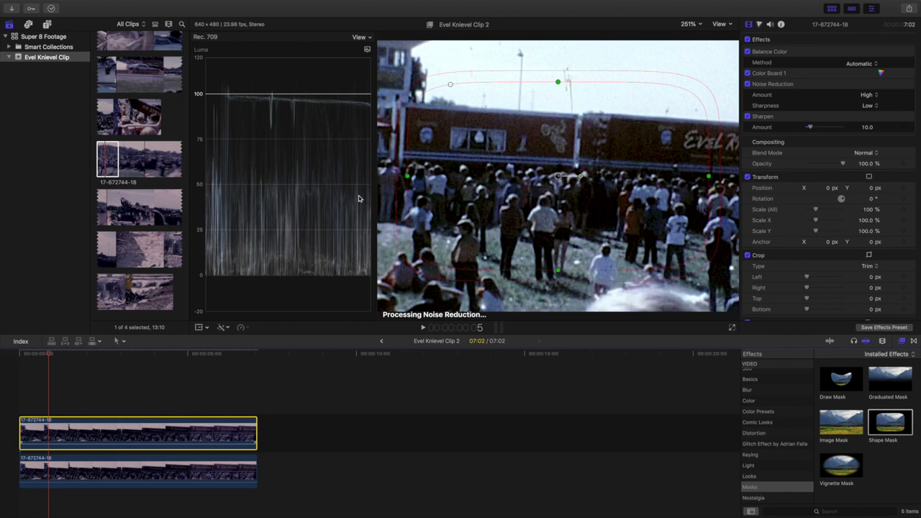
Reshape and position the Shape Mask to cover the top-right sky
{"action": "left_click_drag", "start_coordinate": [473, 173], "coordinate": [497, 173]}
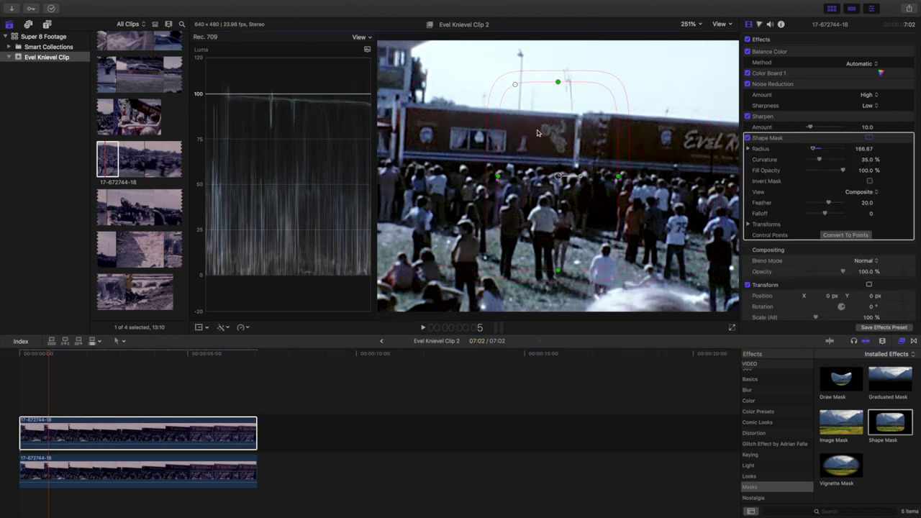
{"action": "left_click_drag", "start_coordinate": [563, 83], "coordinate": [560, 137]}
{"action": "left_click_drag", "start_coordinate": [560, 175], "coordinate": [655, 63]}
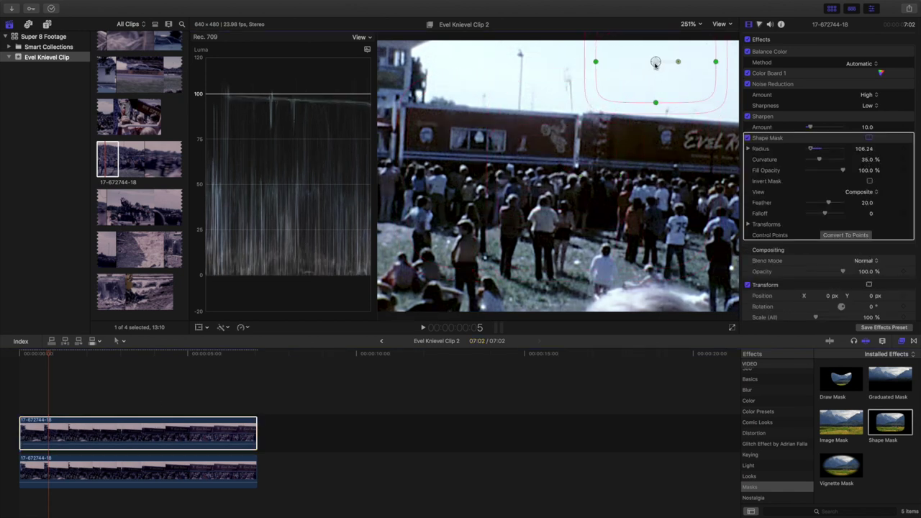
{"action": "left_click_drag", "start_coordinate": [595, 64], "coordinate": [565, 63]}
{"action": "left_click_drag", "start_coordinate": [655, 103], "coordinate": [656, 96]}
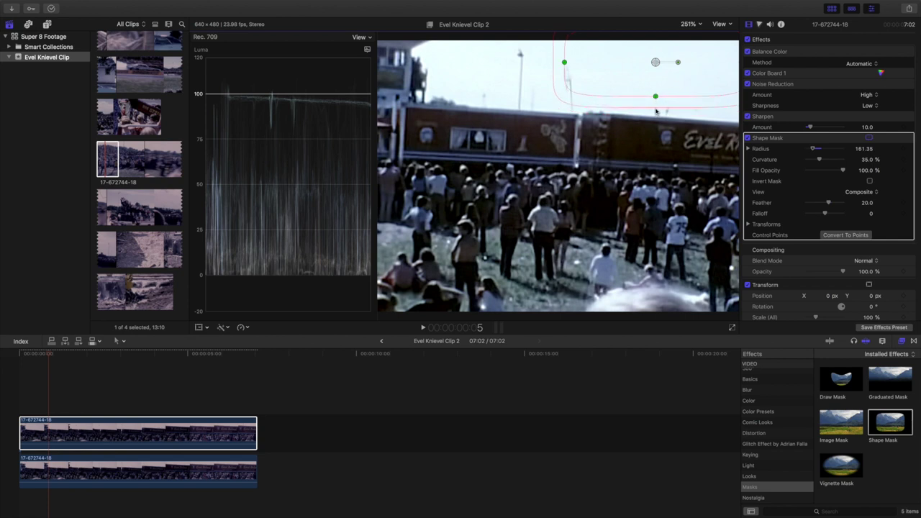
{"action": "left_click_drag", "start_coordinate": [587, 71], "coordinate": [577, 79]}
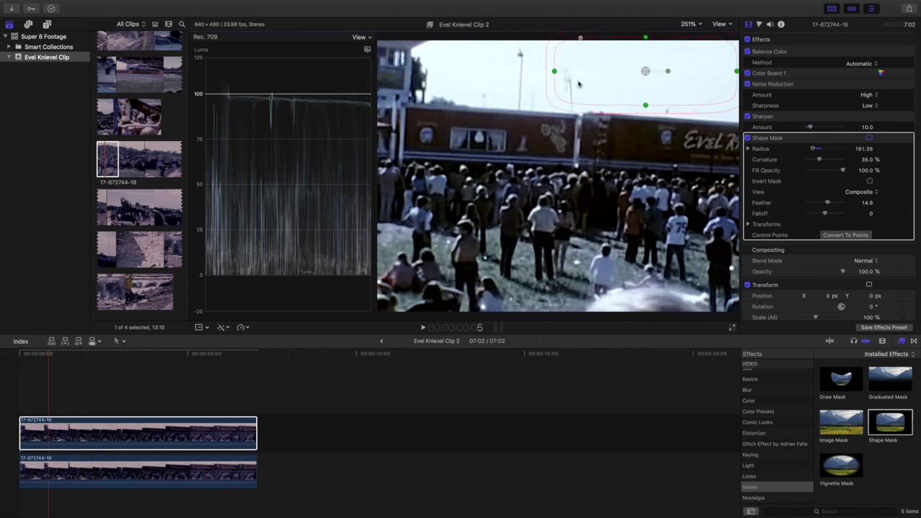
{"action": "left_click_drag", "start_coordinate": [668, 70], "coordinate": [668, 74]}
Apply Gaussian blur to the lower duplicate clip and invert the sky mask
{"action": "scroll", "coordinate": [781, 448], "scroll_direction": "up", "scroll_amount": 5}
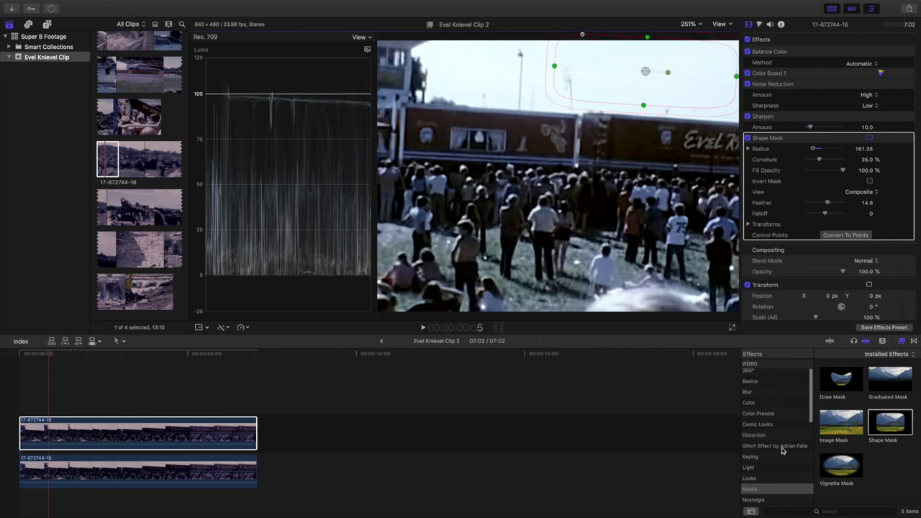
{"action": "left_click", "coordinate": [752, 416]}
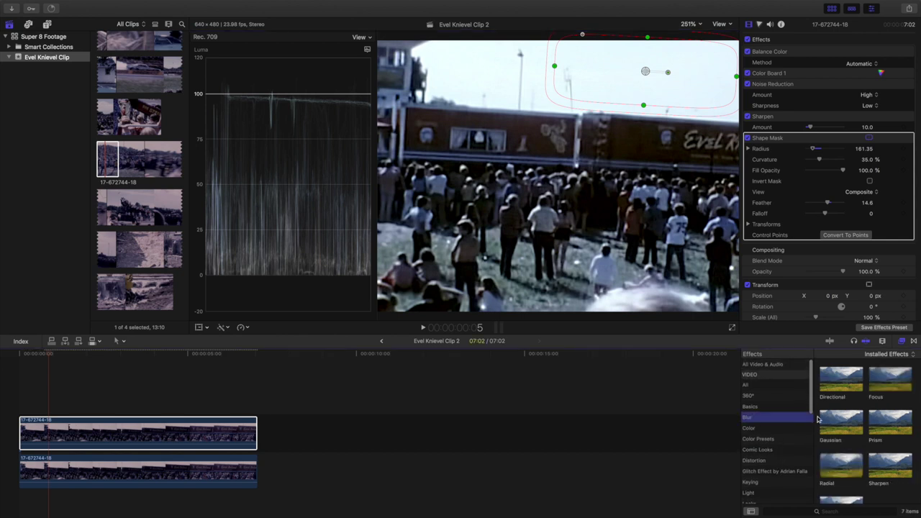
{"action": "left_click_drag", "start_coordinate": [832, 421], "coordinate": [108, 473]}
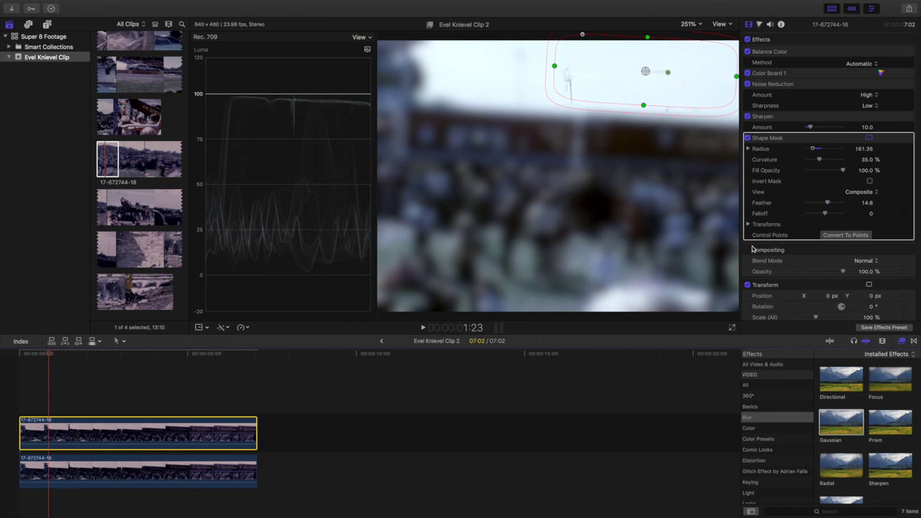
{"action": "left_click", "coordinate": [870, 182]}
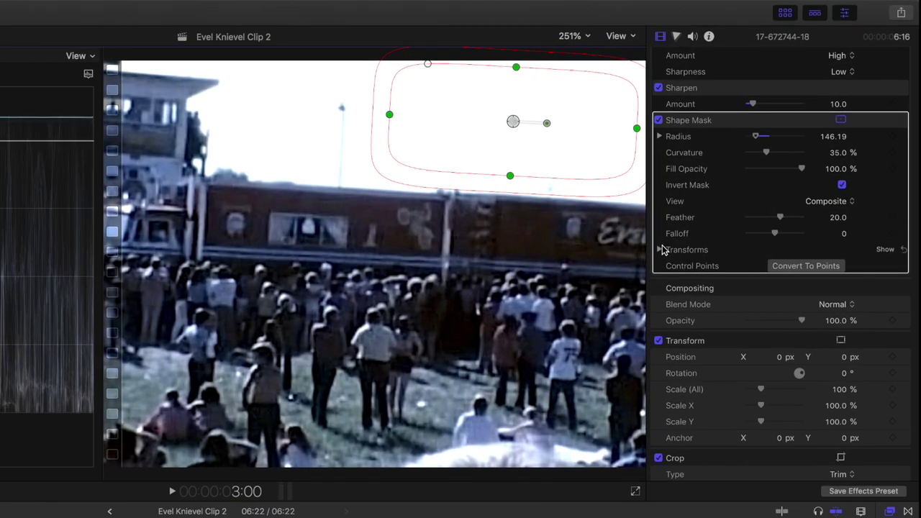
Reveal the Shape Mask's position and scale settings, splitting scale into width and height
{"action": "left_click", "coordinate": [885, 249]}
{"action": "scroll", "coordinate": [888, 257], "scroll_direction": "down", "scroll_amount": 1}
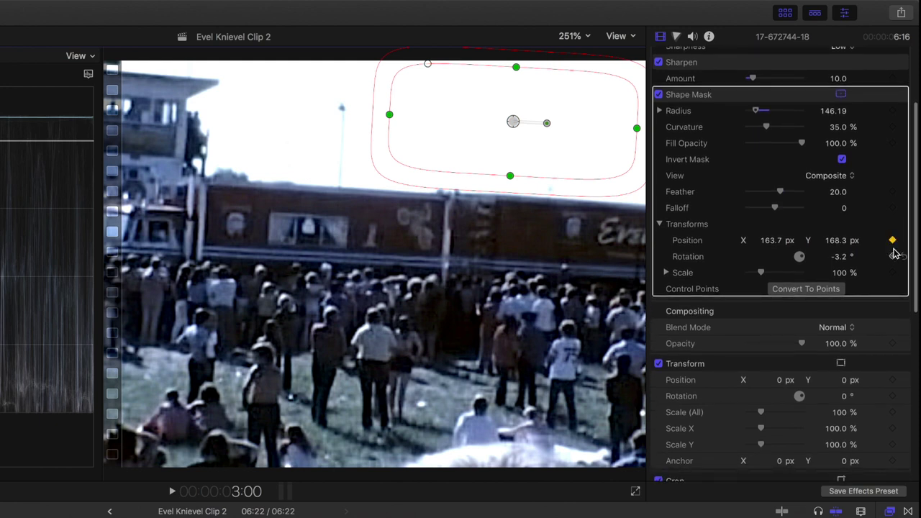
{"action": "left_click", "coordinate": [666, 273]}
{"action": "scroll", "coordinate": [796, 274], "scroll_direction": "down", "scroll_amount": 1}
From the first frame, keyframe the mask position frame by frame, nudging and widening it over the sky
{"action": "key", "text": "Home"}
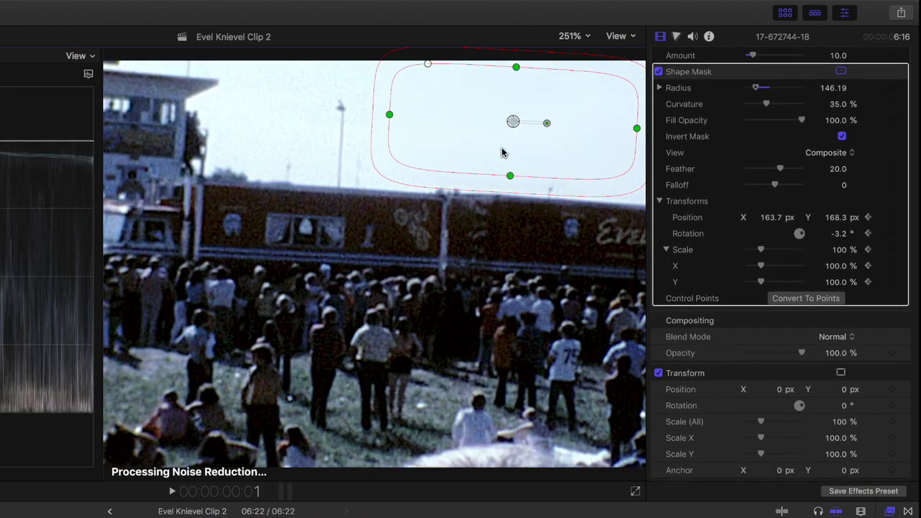
{"action": "key", "text": "Right"}
{"action": "key", "text": "Right"}
{"action": "key", "text": "Right"}
{"action": "key", "text": "Right"}
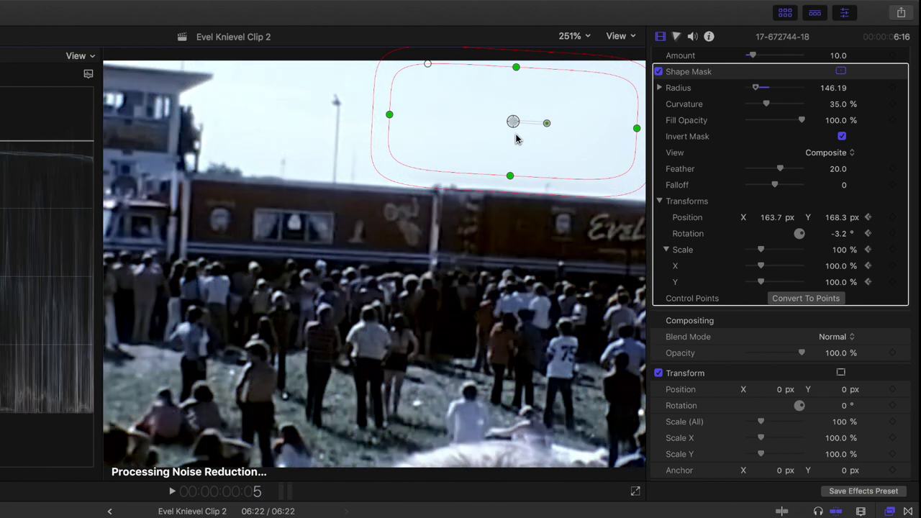
{"action": "left_click_drag", "start_coordinate": [512, 121], "coordinate": [513, 116]}
{"action": "key", "text": "Right"}
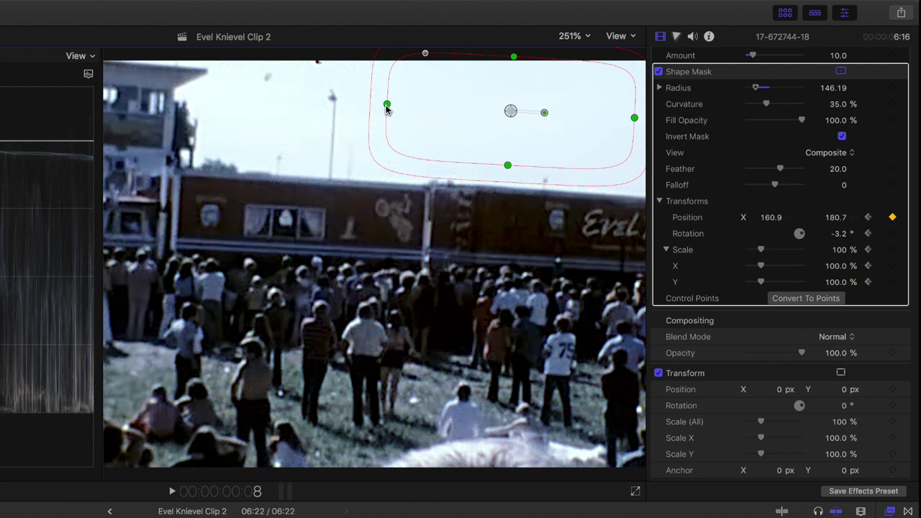
{"action": "left_click_drag", "start_coordinate": [386, 103], "coordinate": [376, 103]}
{"action": "key", "text": "Right"}
{"action": "key", "text": "Right"}
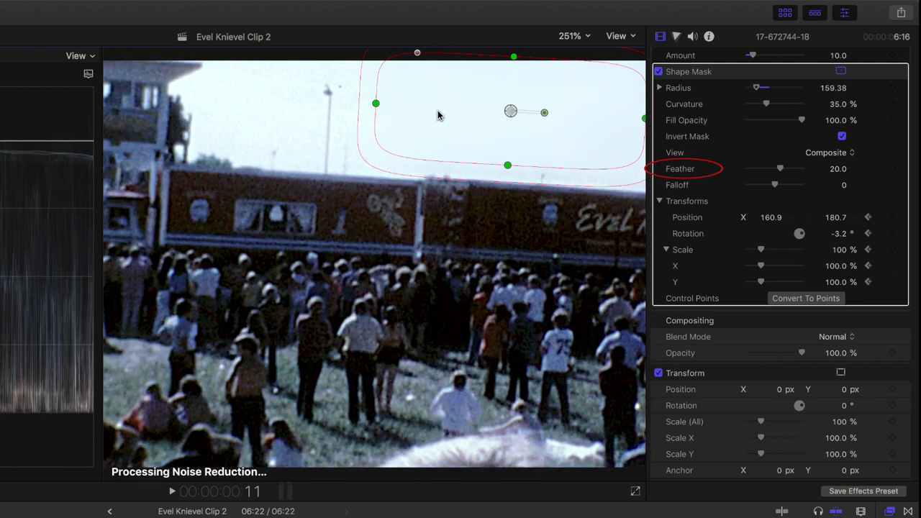
{"action": "left_click_drag", "start_coordinate": [510, 111], "coordinate": [504, 98]}
{"action": "key", "text": "Right"}
{"action": "key", "text": "Right"}
{"action": "key", "text": "Right"}
{"action": "key", "text": "Right"}
{"action": "key", "text": "Right"}
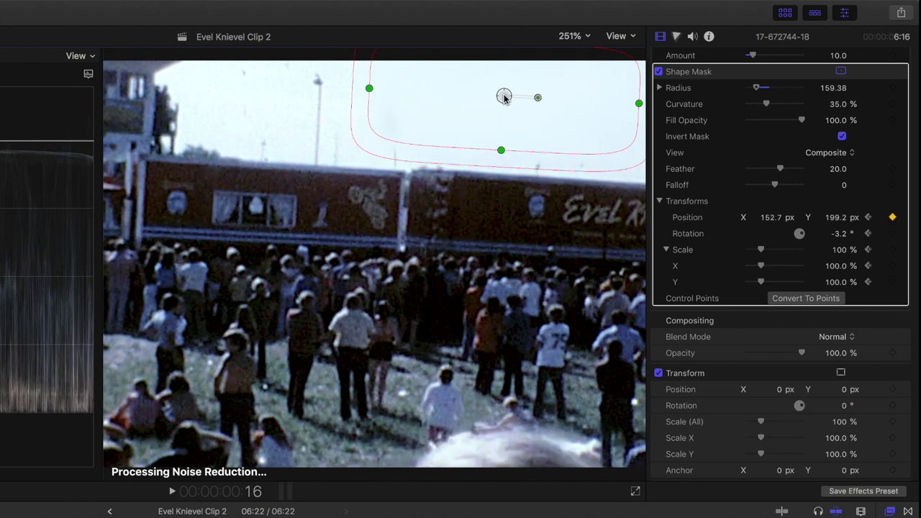
{"action": "key", "text": "Right"}
{"action": "key", "text": "Right"}
{"action": "key", "text": "Right"}
{"action": "key", "text": "Right"}
{"action": "key", "text": "Right"}
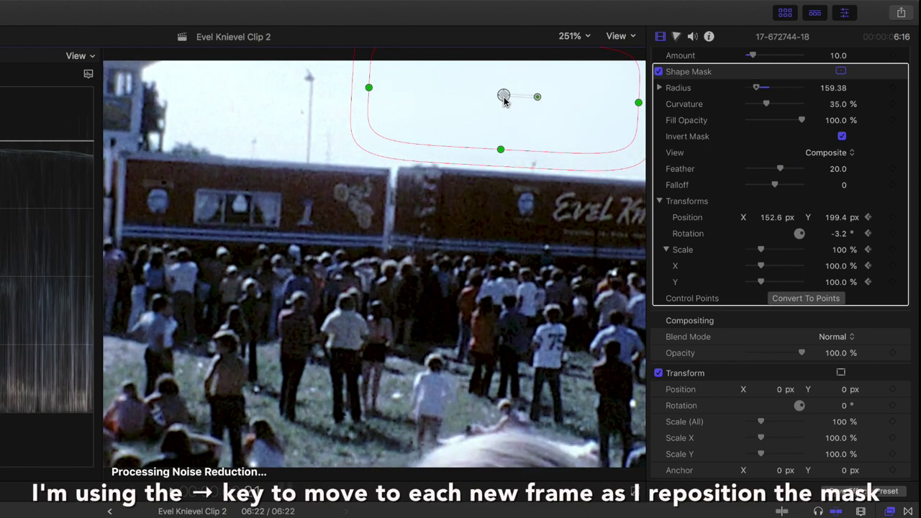
{"action": "key", "text": "Right"}
{"action": "key", "text": "Right"}
{"action": "left_click_drag", "start_coordinate": [510, 102], "coordinate": [509, 105]}
{"action": "key", "text": "Right"}
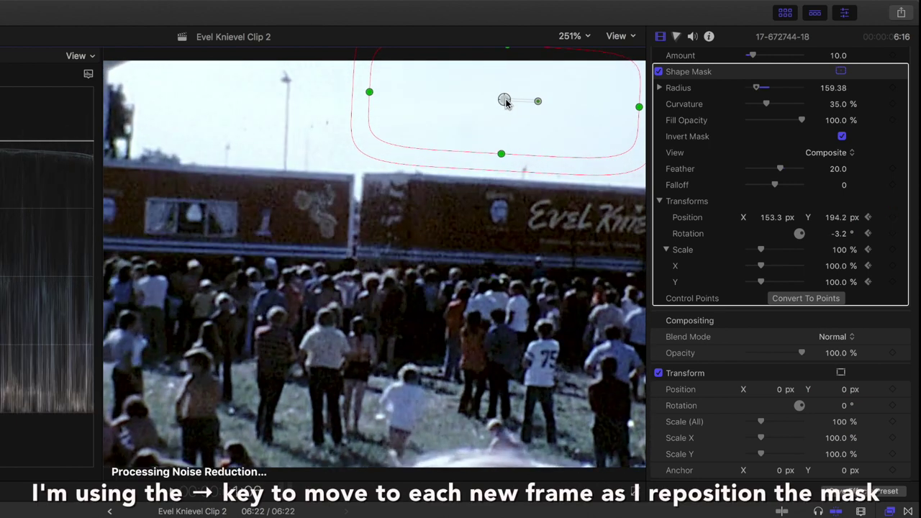
Continue stepping frames, moving and enlarging the mask to keep it on the sky
{"action": "key", "text": "Right"}
{"action": "left_click_drag", "start_coordinate": [369, 89], "coordinate": [342, 103]}
{"action": "key", "text": "Right"}
{"action": "key", "text": "Right"}
{"action": "key", "text": "Right"}
{"action": "key", "text": "Right"}
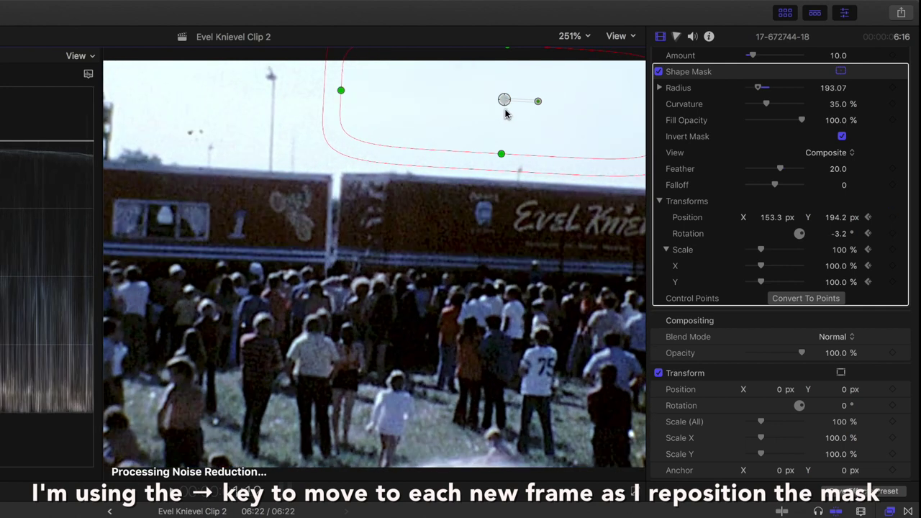
{"action": "key", "text": "Right"}
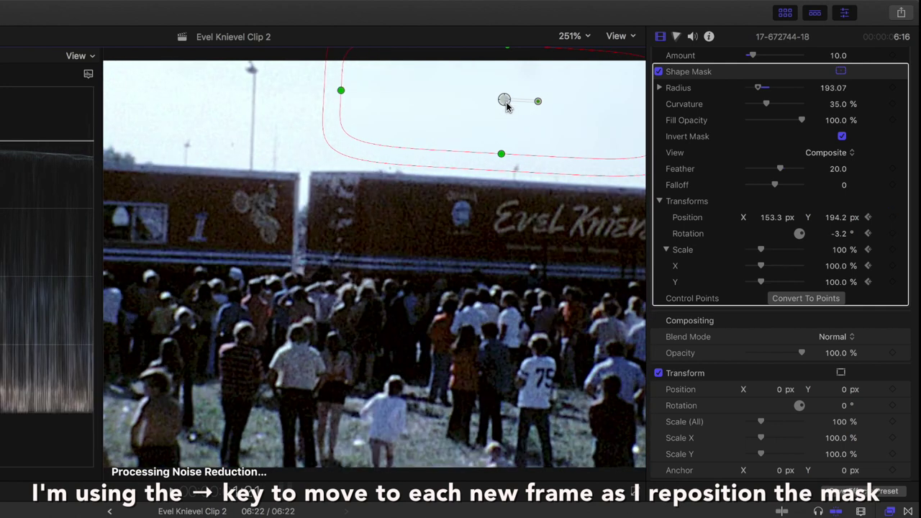
{"action": "key", "text": "Right"}
{"action": "key", "text": "Right"}
{"action": "key", "text": "Right"}
{"action": "key", "text": "Right"}
{"action": "key", "text": "Right"}
{"action": "key", "text": "Right"}
{"action": "key", "text": "Right"}
{"action": "key", "text": "Right"}
{"action": "key", "text": "Right"}
{"action": "key", "text": "Right"}
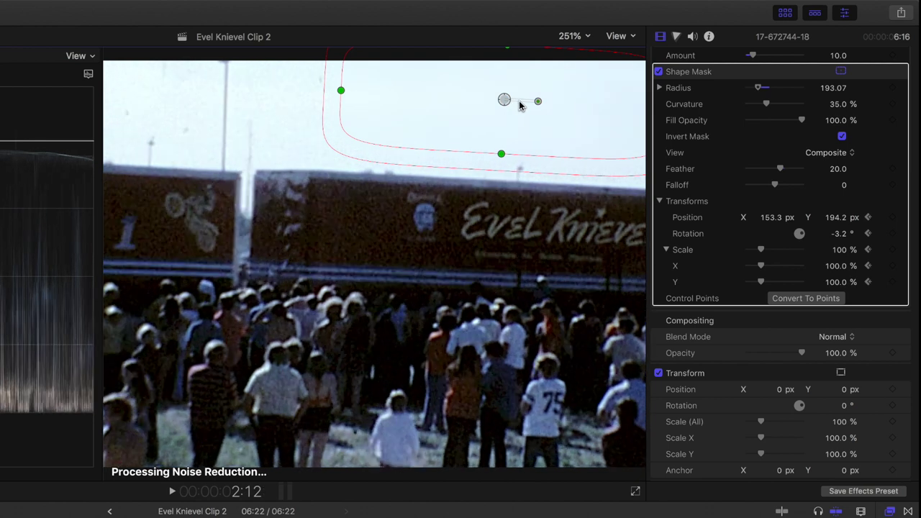
{"action": "key", "text": "Right"}
{"action": "key", "text": "Right"}
{"action": "key", "text": "Right"}
{"action": "key", "text": "Right"}
{"action": "key", "text": "Right"}
{"action": "key", "text": "Right"}
{"action": "key", "text": "Right"}
{"action": "key", "text": "Right"}
{"action": "left_click_drag", "start_coordinate": [504, 100], "coordinate": [500, 99]}
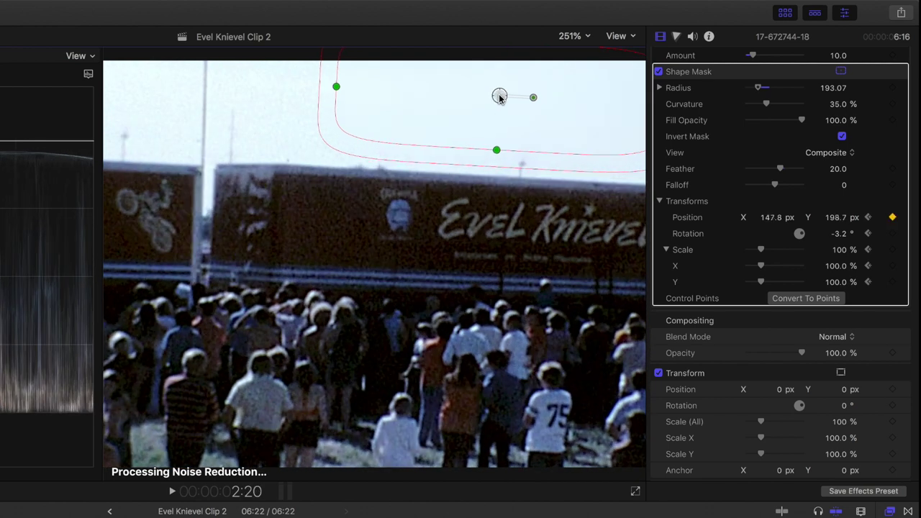
{"action": "left_click_drag", "start_coordinate": [333, 85], "coordinate": [278, 82]}
Follow the sky as the shot pans to the truck, ending at X 141.4, Y 201.1 px
{"action": "key", "text": "Right"}
{"action": "key", "text": "Right"}
{"action": "left_click_drag", "start_coordinate": [494, 95], "coordinate": [480, 75]}
{"action": "key", "text": "Right"}
{"action": "key", "text": "Right"}
{"action": "key", "text": "Right"}
{"action": "key", "text": "Right"}
{"action": "key", "text": "Right"}
{"action": "key", "text": "Right"}
{"action": "key", "text": "Right"}
{"action": "left_click_drag", "start_coordinate": [266, 66], "coordinate": [239, 65]}
{"action": "key", "text": "Right"}
{"action": "left_click_drag", "start_coordinate": [480, 75], "coordinate": [489, 46]}
{"action": "key", "text": "Right"}
{"action": "key", "text": "Right"}
{"action": "key", "text": "Right"}
{"action": "key", "text": "Right"}
{"action": "key", "text": "Right"}
{"action": "key", "text": "Right"}
{"action": "key", "text": "Right"}
{"action": "key", "text": "Right"}
{"action": "key", "text": "Right"}
{"action": "key", "text": "Right"}
{"action": "key", "text": "Right"}
{"action": "key", "text": "Right"}
{"action": "key", "text": "Right"}
{"action": "key", "text": "Right"}
{"action": "key", "text": "Right"}
{"action": "key", "text": "Right"}
{"action": "key", "text": "Right"}
{"action": "key", "text": "Right"}
{"action": "key", "text": "Right"}
{"action": "key", "text": "Right"}
{"action": "key", "text": "Right"}
{"action": "key", "text": "Right"}
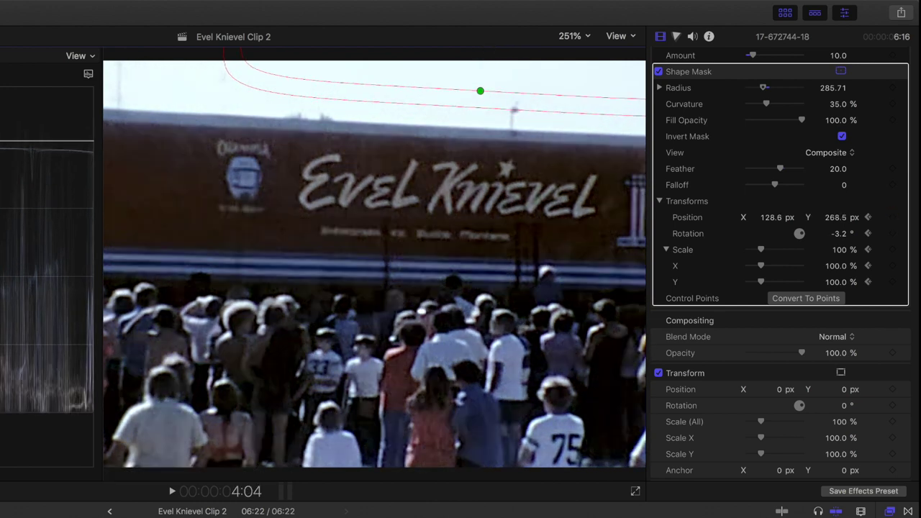
{"action": "key", "text": "Right"}
{"action": "left_click_drag", "start_coordinate": [521, 88], "coordinate": [619, 45]}
{"action": "key", "text": "Right"}
{"action": "key", "text": "Right"}
{"action": "key", "text": "Right"}
{"action": "key", "text": "Right"}
{"action": "key", "text": "Right"}
{"action": "key", "text": "Right"}
{"action": "key", "text": "Left"}
{"action": "key", "text": "Right"}
{"action": "key", "text": "Right"}
{"action": "key", "text": "Right"}
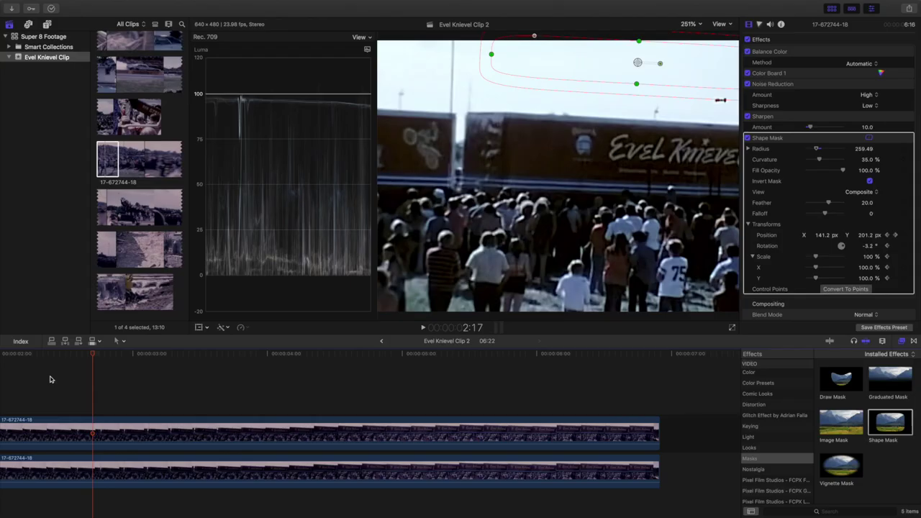
{"action": "key", "text": "Left"}
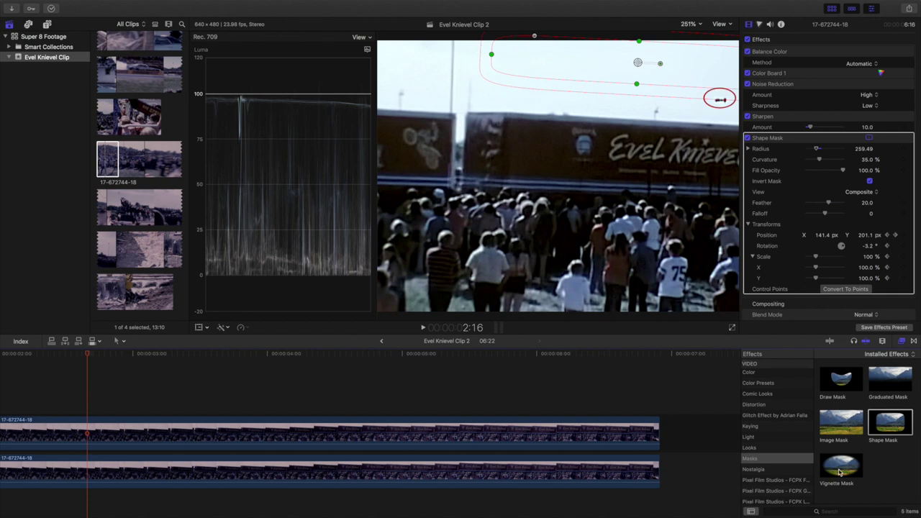
Add a second, small inverted circular Shape Mask over the speck in the upper-right sky
{"action": "left_click_drag", "start_coordinate": [877, 438], "coordinate": [96, 437]}
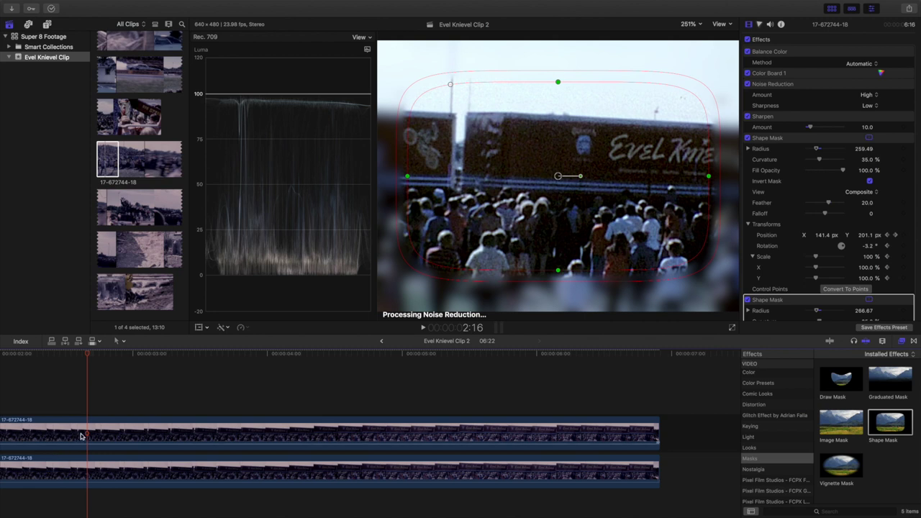
{"action": "left_click_drag", "start_coordinate": [709, 175], "coordinate": [593, 176]}
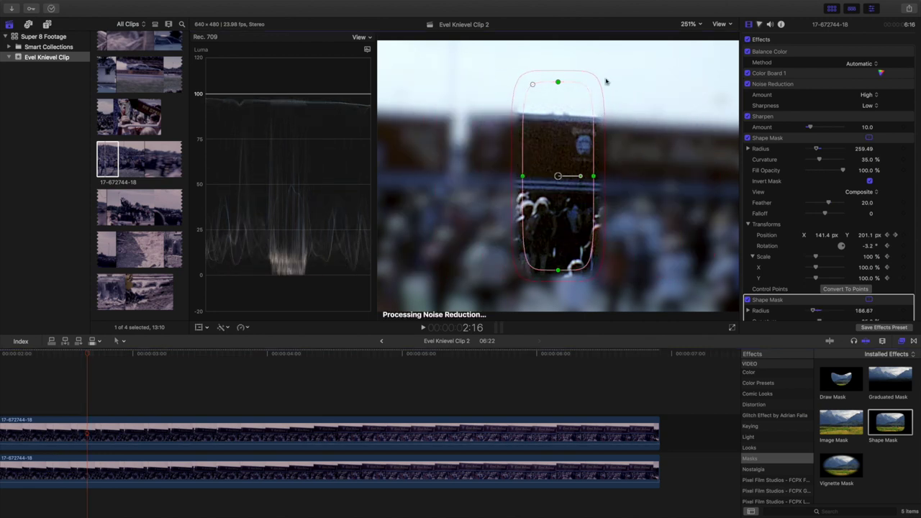
{"action": "left_click_drag", "start_coordinate": [557, 97], "coordinate": [543, 176]}
{"action": "scroll", "coordinate": [885, 251], "scroll_direction": "down", "scroll_amount": 5}
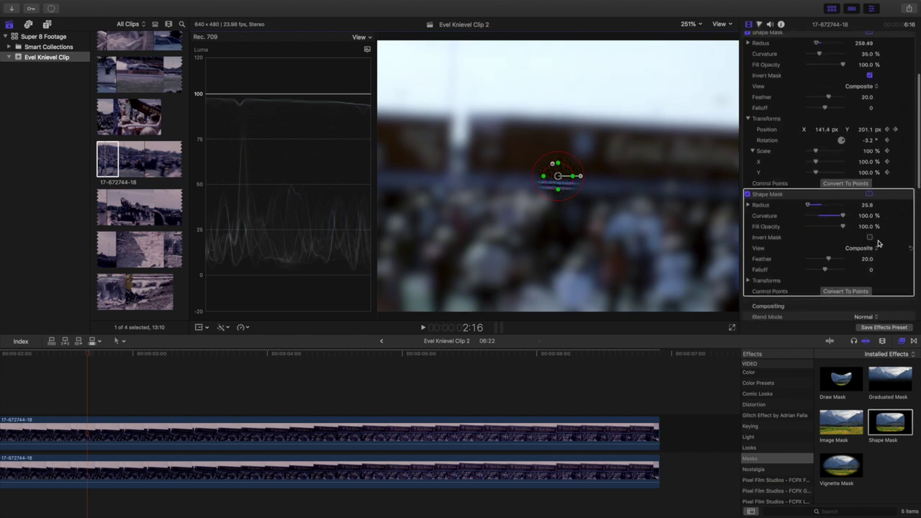
{"action": "left_click", "coordinate": [870, 238]}
{"action": "left_click_drag", "start_coordinate": [557, 176], "coordinate": [708, 113]}
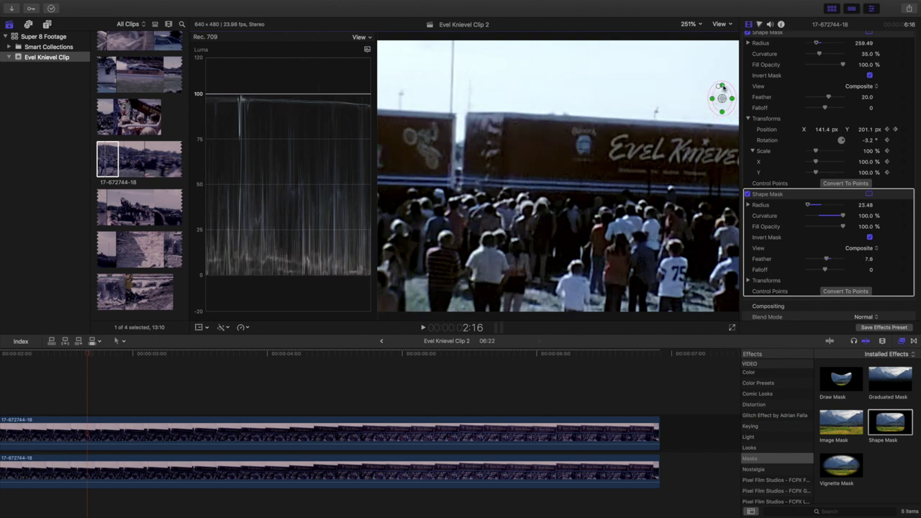
{"action": "left_click_drag", "start_coordinate": [721, 86], "coordinate": [722, 92]}
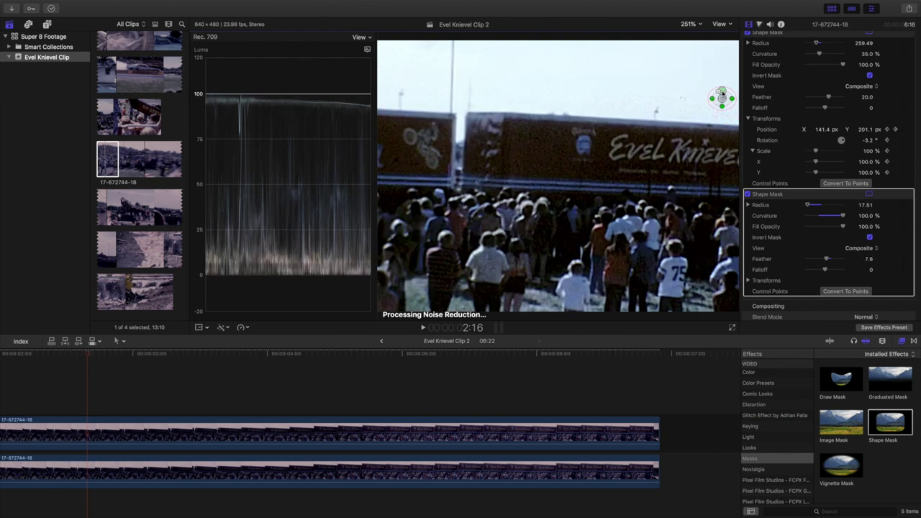
Keyframe the small mask's fill opacity from 0% to 100% on successive frames
{"action": "left_click", "coordinate": [88, 437]}
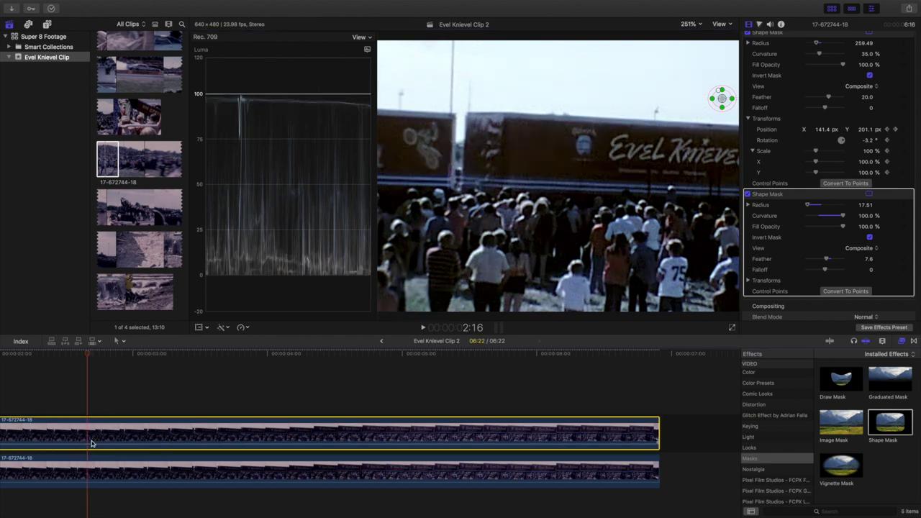
{"action": "key", "text": "Left"}
{"action": "scroll", "coordinate": [846, 210], "scroll_direction": "down", "scroll_amount": 2}
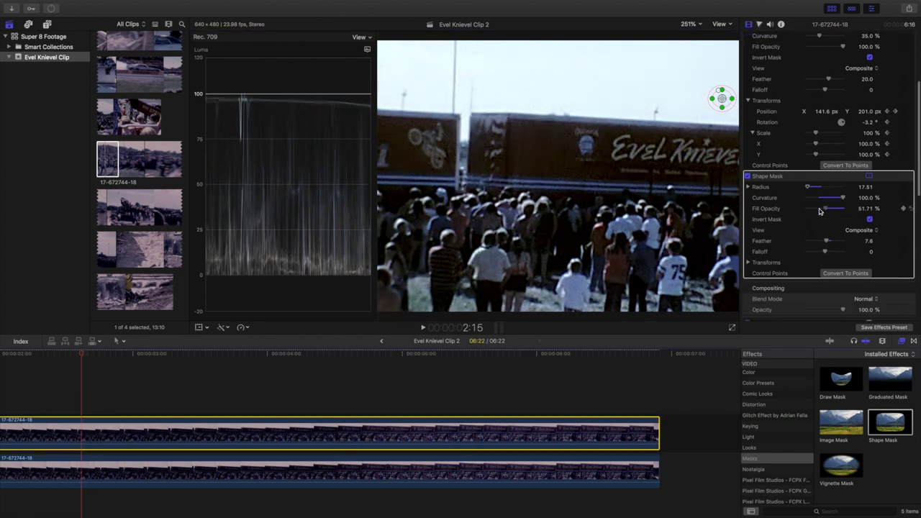
{"action": "left_click_drag", "start_coordinate": [819, 210], "coordinate": [797, 211]}
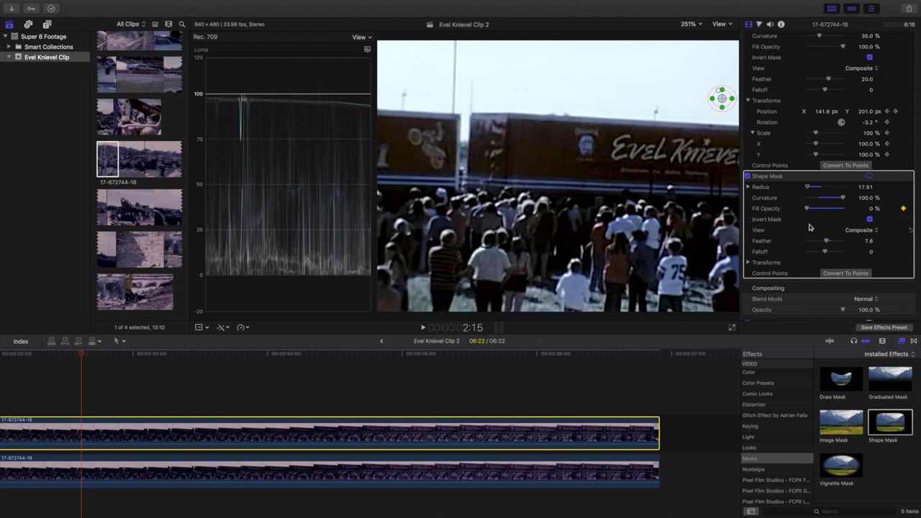
{"action": "key", "text": "Right"}
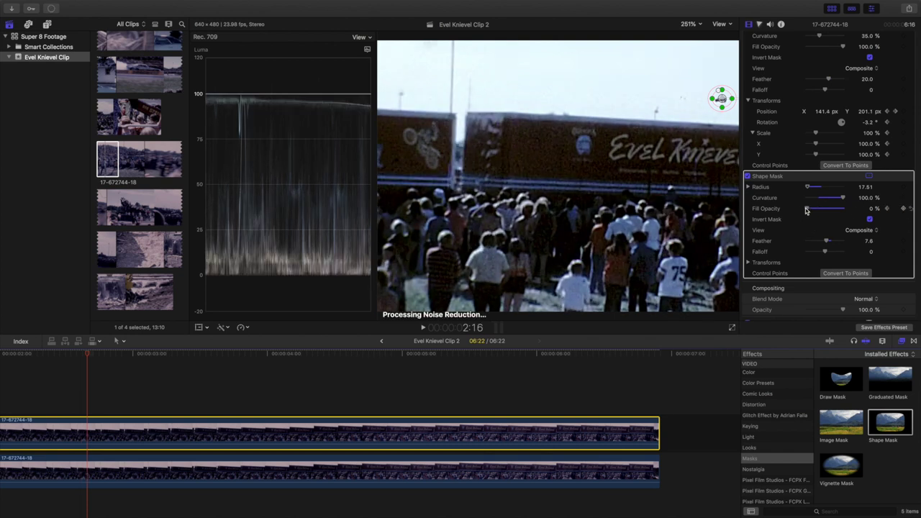
{"action": "left_click_drag", "start_coordinate": [805, 209], "coordinate": [843, 208]}
{"action": "key", "text": "Right"}
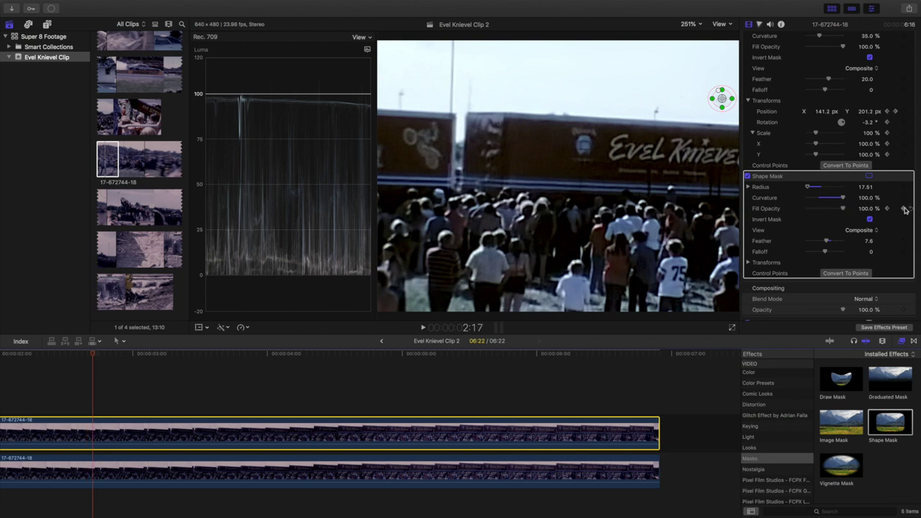
{"action": "key", "text": "Right"}
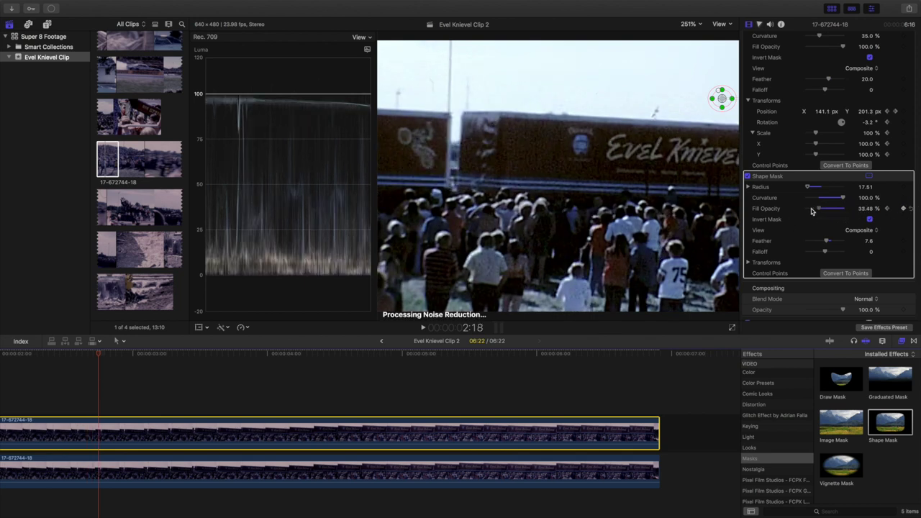
{"action": "key", "text": "Right"}
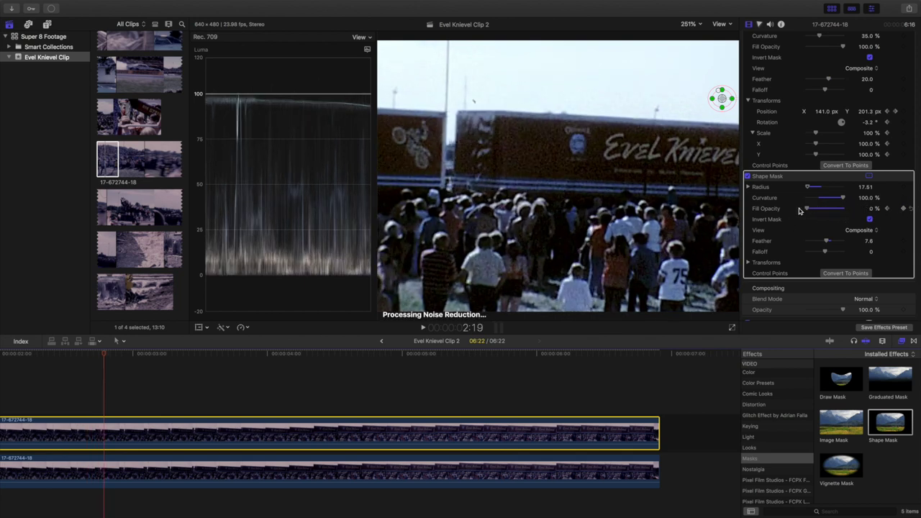
Play back the clip from an earlier point to check the masks
{"action": "left_click", "coordinate": [79, 365]}
{"action": "key", "text": "space"}
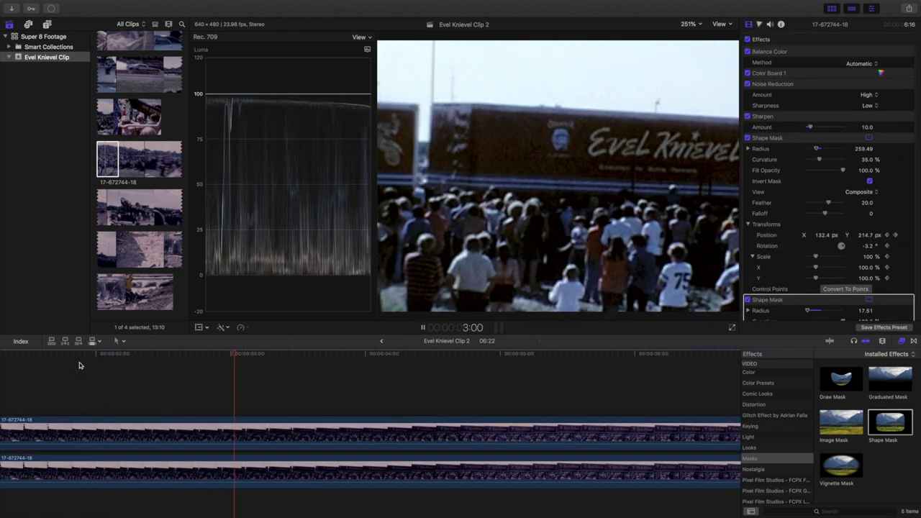
{"action": "key", "text": "space"}
Raise the lower duplicate clip's Gaussian blur Amount from 86 to 100
{"action": "left_click", "coordinate": [45, 471]}
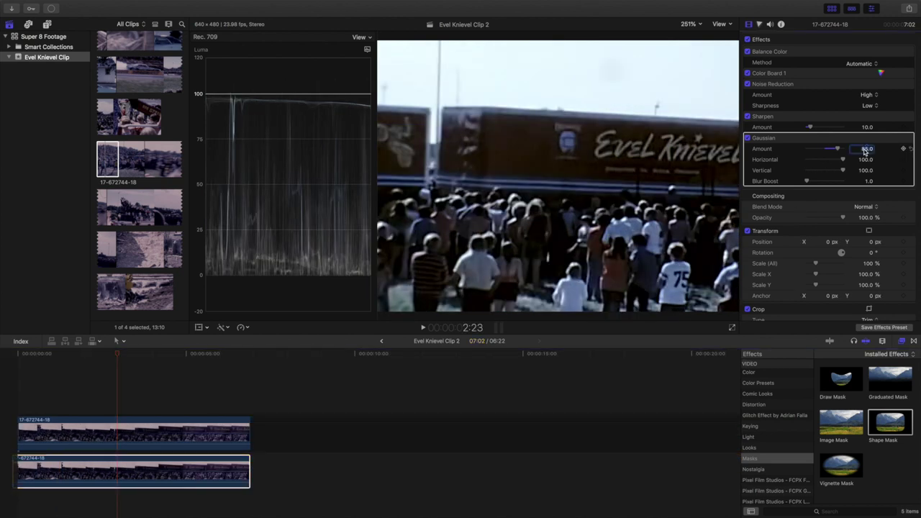
{"action": "key", "text": "Return"}
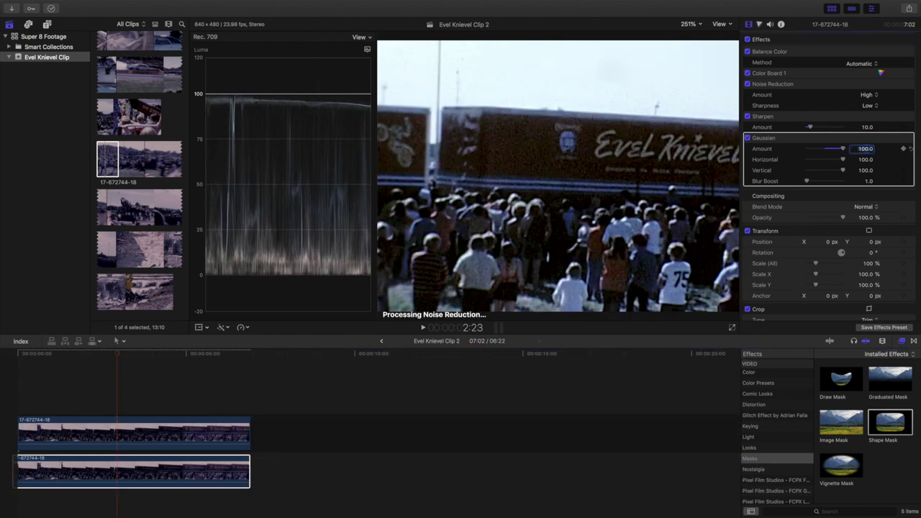